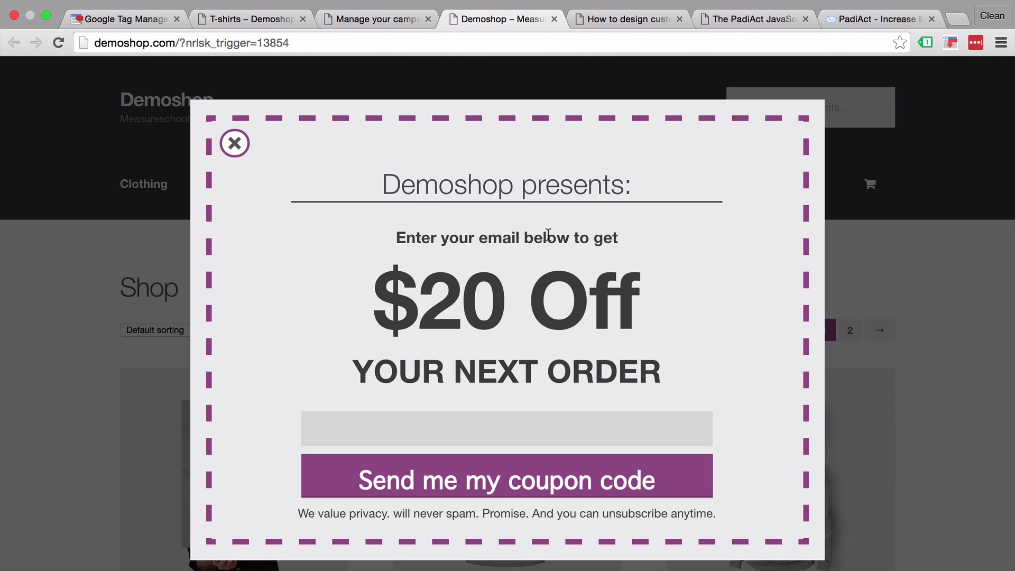
# - Bring up the PadiAct homepage at padiact.com with its email-leads counter
pyautogui.click(844, 19)
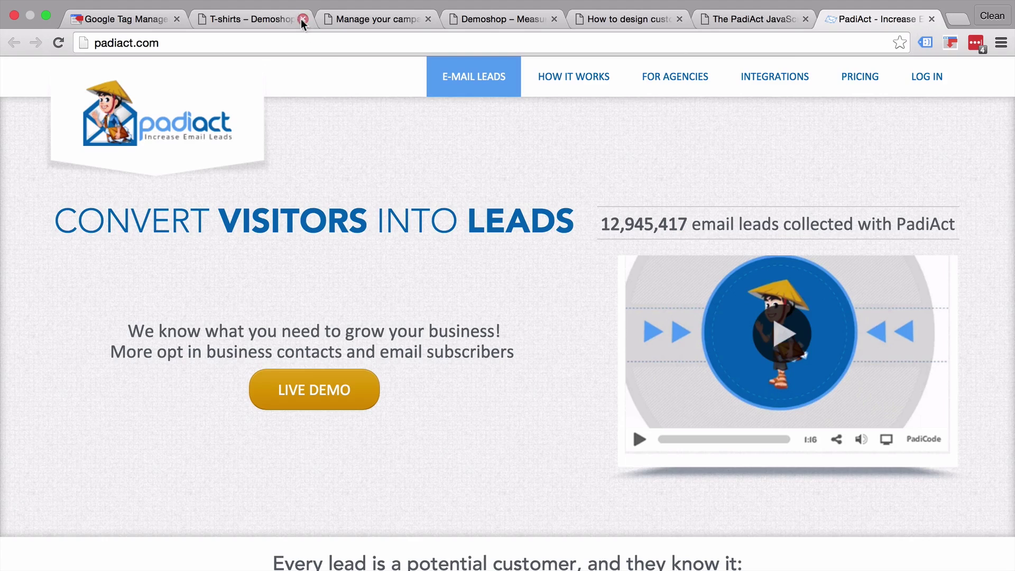
# - Open the PadiAct campaign's JavaScript code page for demoshop.com and copy all the tracking code
pyautogui.click(280, 12)
pyautogui.click(375, 26)
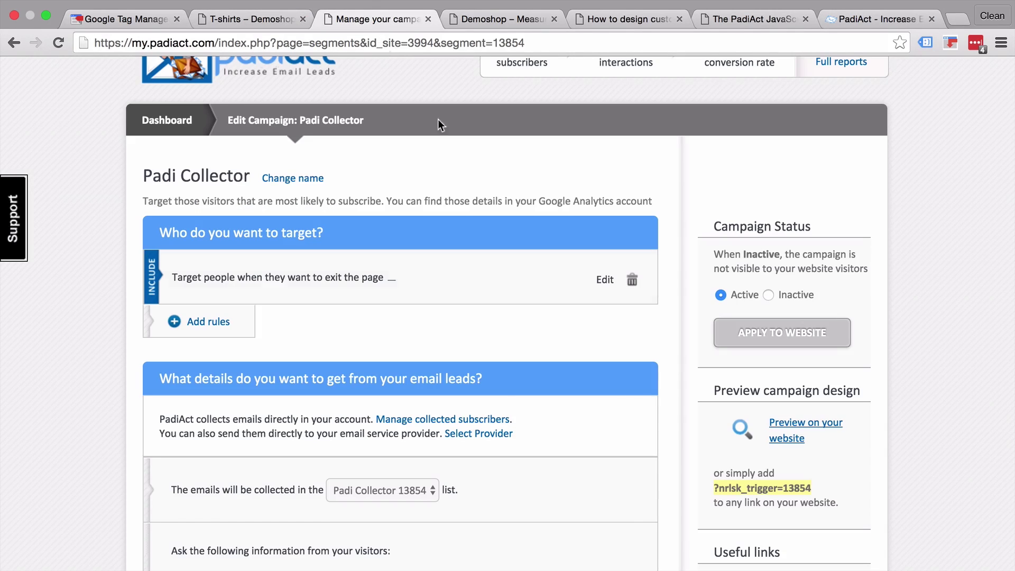
pyautogui.scroll(-10, 665, 451)
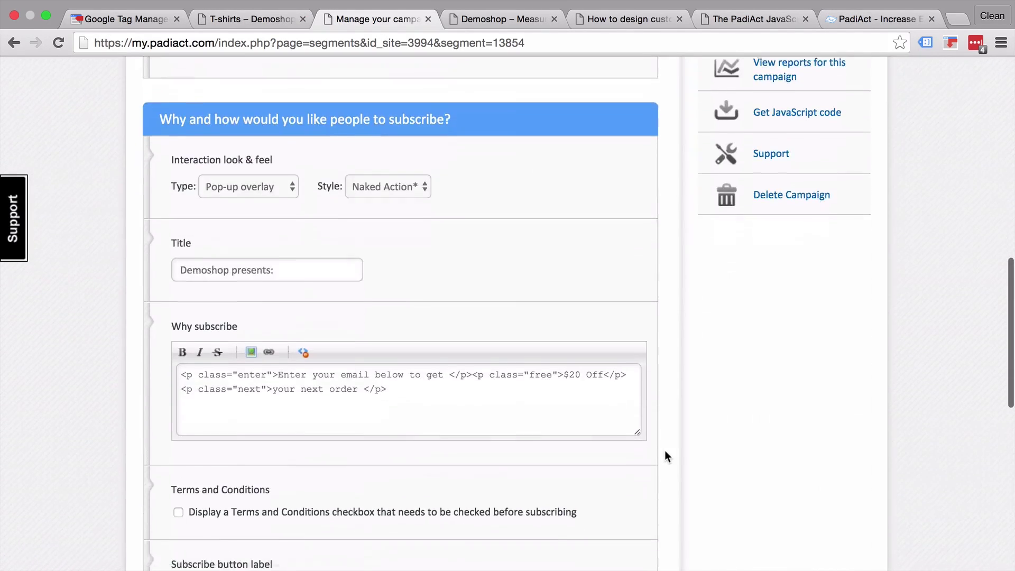
pyautogui.click(785, 233)
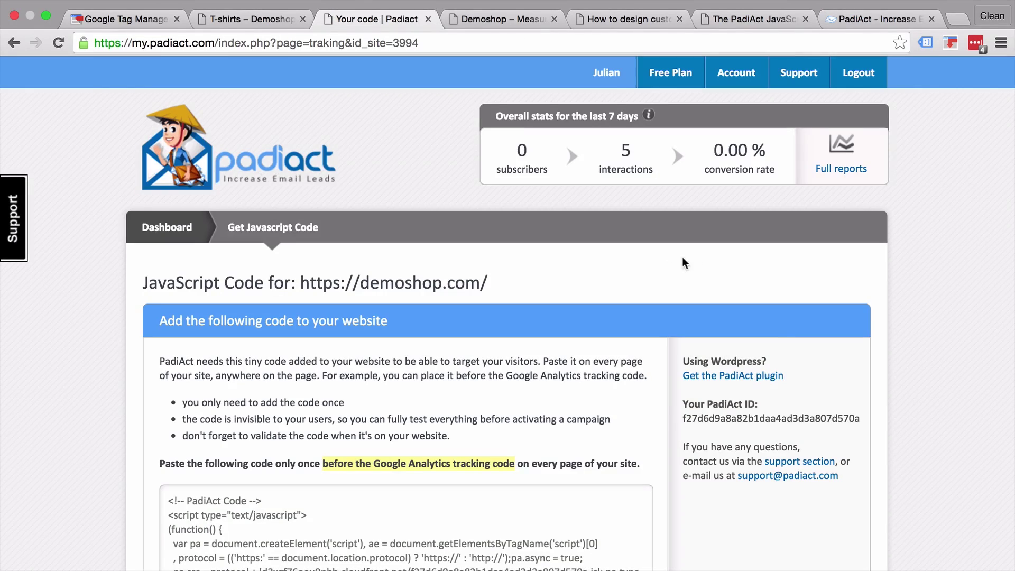
pyautogui.scroll(-4, 665, 264)
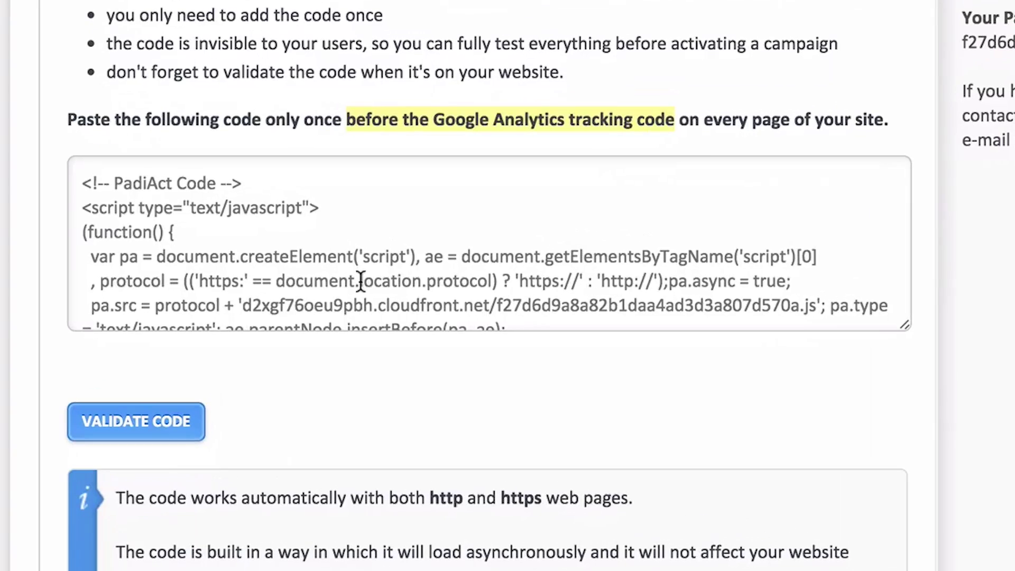
pyautogui.click(331, 558)
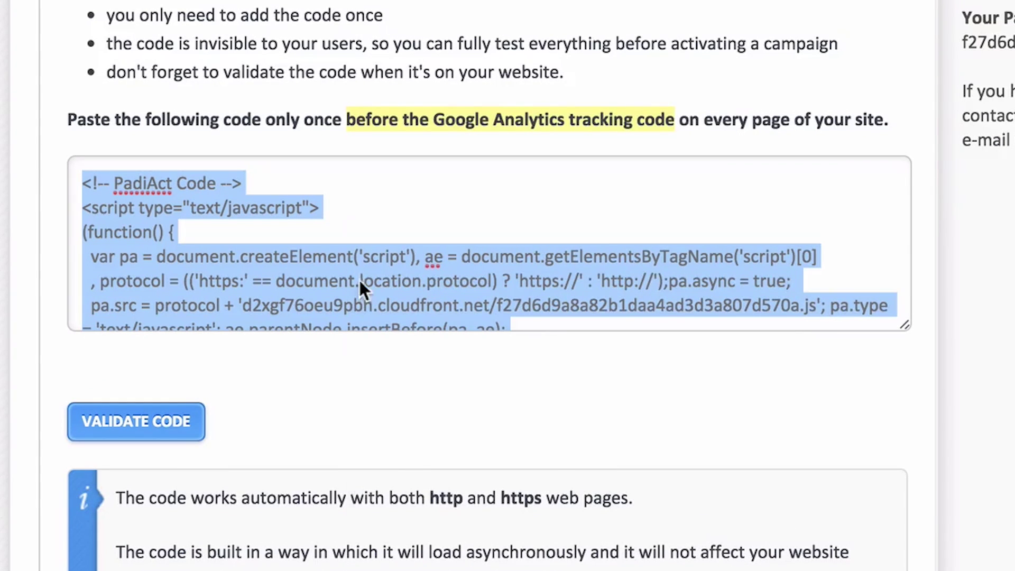
pyautogui.rightClick(379, 317)
pyautogui.click(401, 377)
# - In Tag Manager's Tags list, start a new tag named 'OnSite - Padiact - All Pages'
pyautogui.click(127, 20)
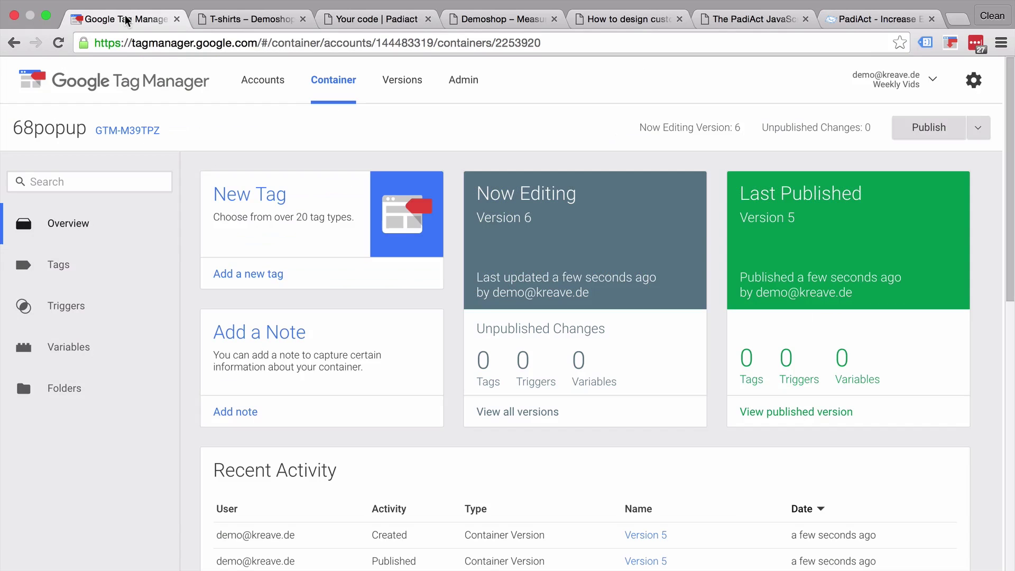
pyautogui.click(76, 275)
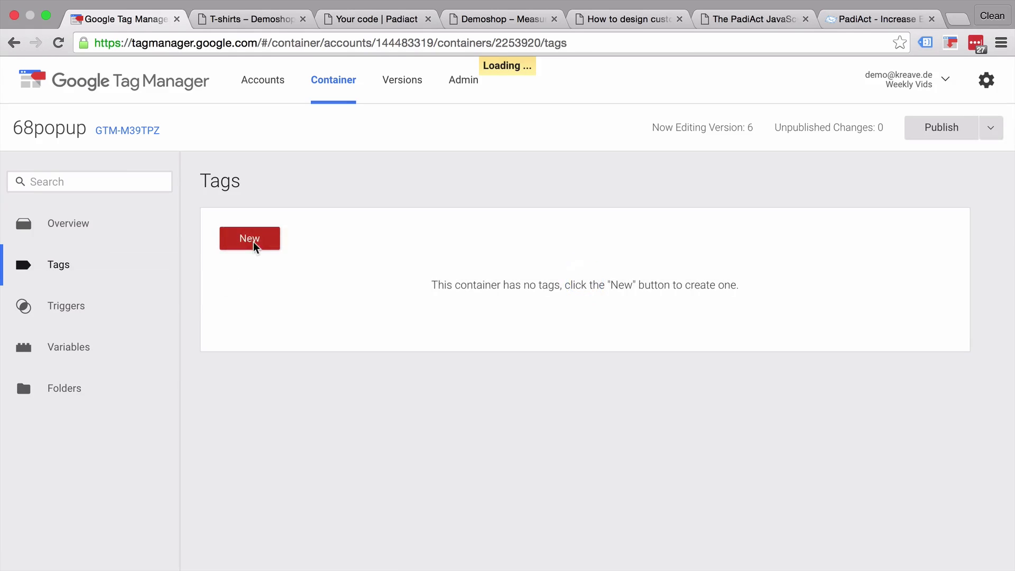
pyautogui.click(255, 245)
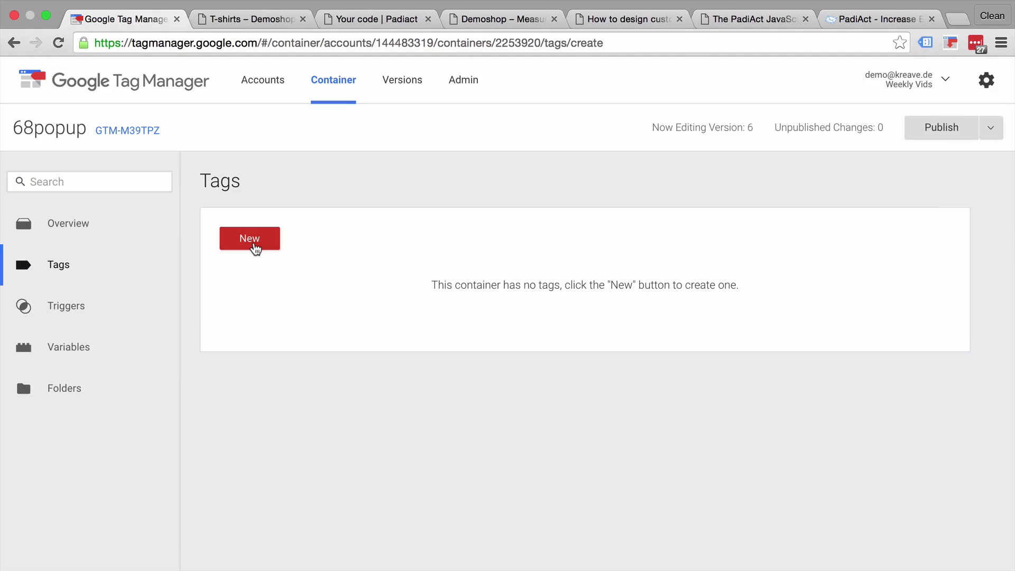
pyautogui.click(322, 201)
pyautogui.write('On')
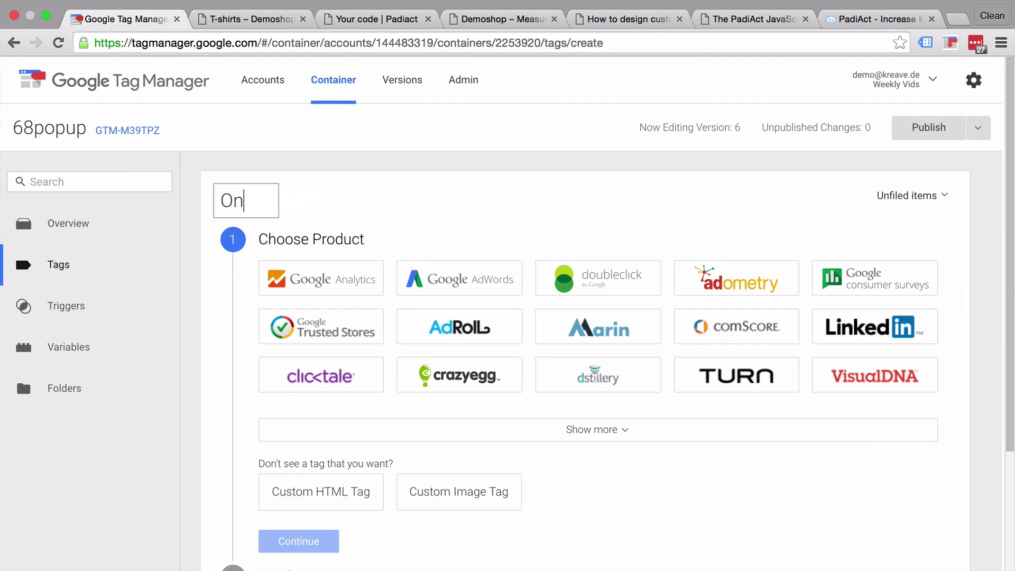
pyautogui.write('Site - ')
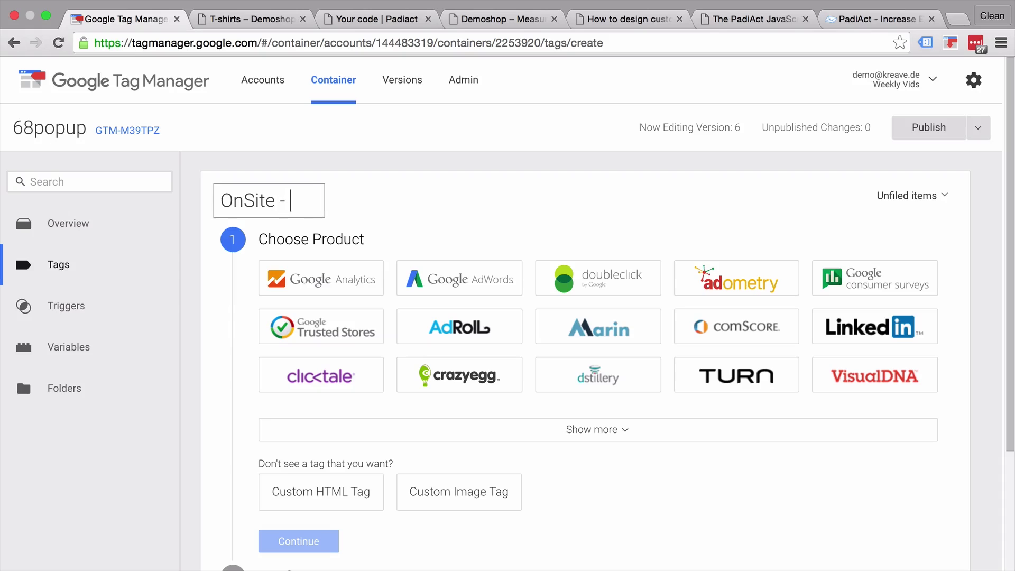
pyautogui.write('Padiact - All Pages')
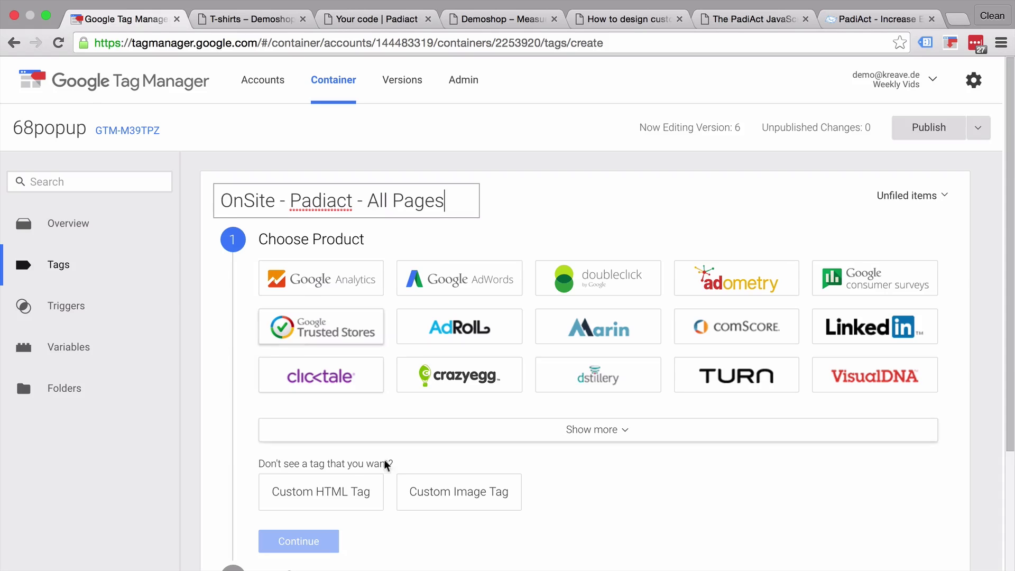
# - Make it a Custom HTML tag containing the pasted PadiAct script
pyautogui.click(357, 492)
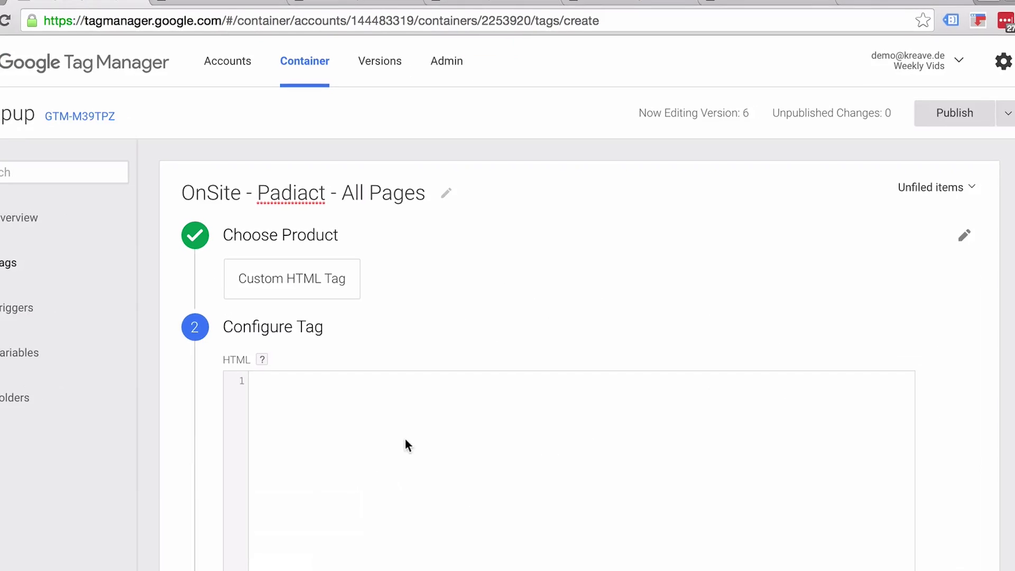
pyautogui.click(425, 425)
pyautogui.press('super+v')
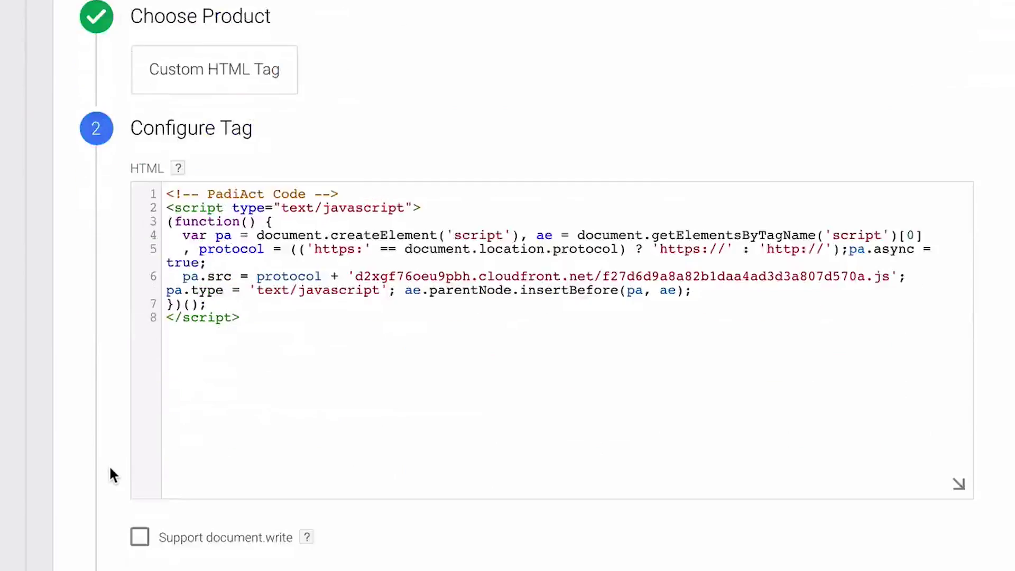
pyautogui.scroll(-3, 109, 465)
pyautogui.click(153, 478)
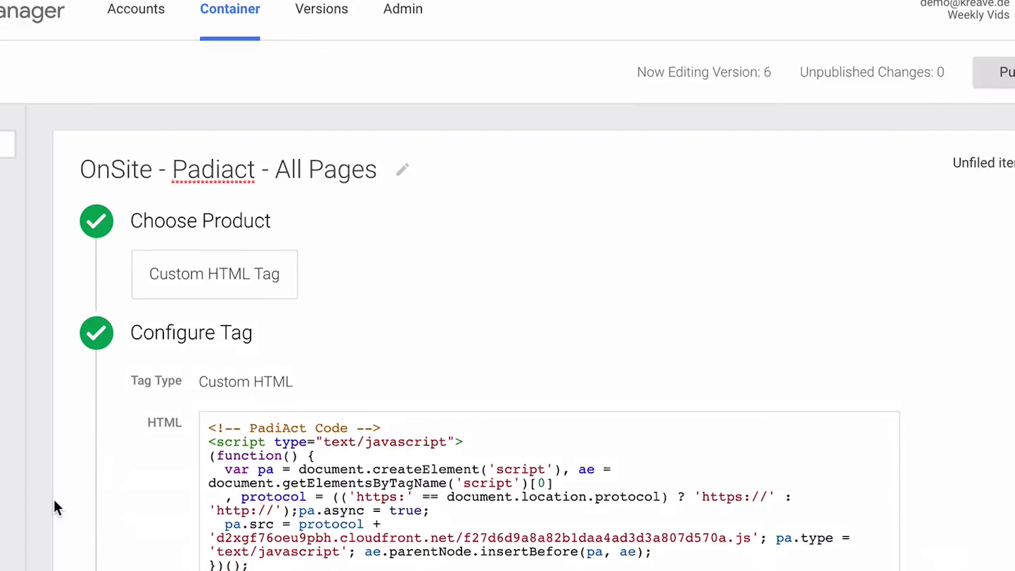
# - Set the tag to fire on All Pages and create it
pyautogui.scroll(-5, 132, 529)
pyautogui.click(182, 485)
pyautogui.scroll(-2, 159, 518)
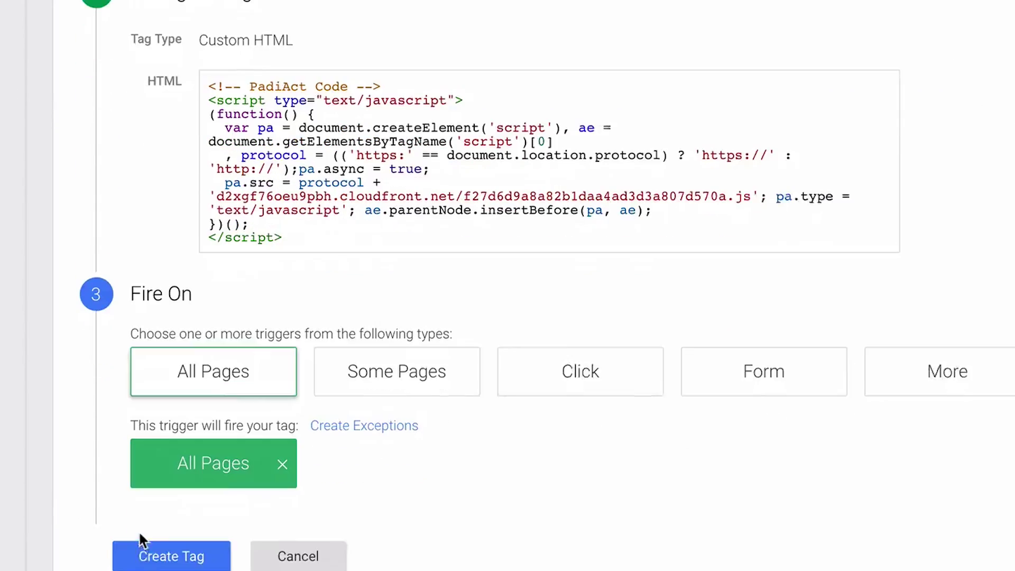
pyautogui.click(165, 525)
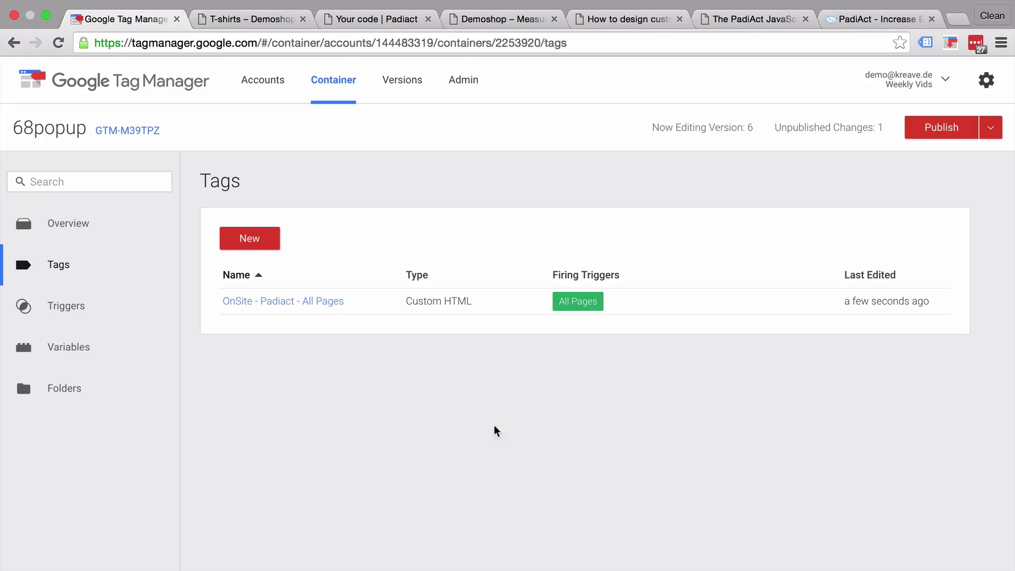
# - Turn on Preview and Debug mode, then open the Padi Collector campaign settings from the PadiAct dashboard
pyautogui.click(990, 140)
pyautogui.click(935, 253)
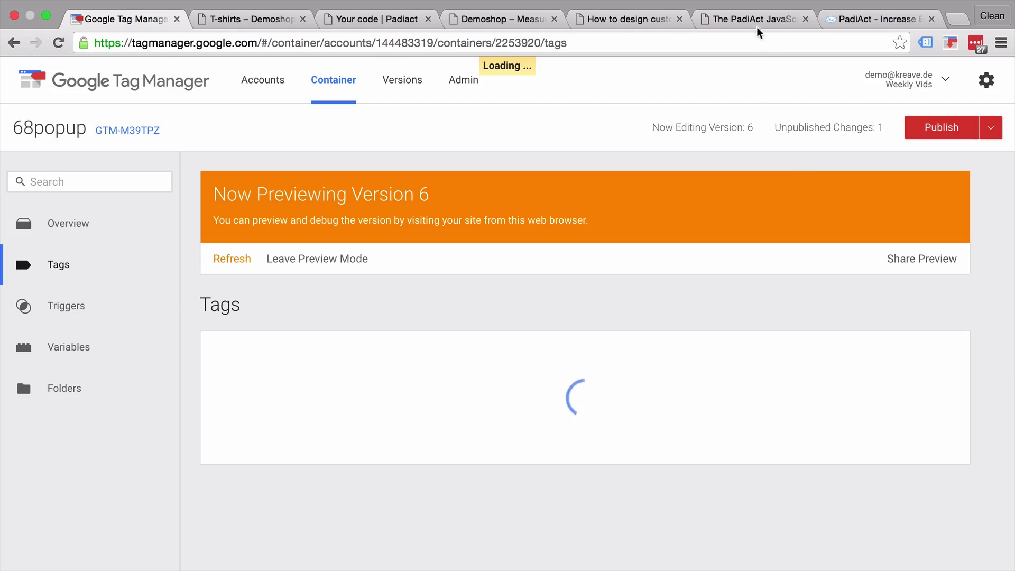
pyautogui.click(841, 28)
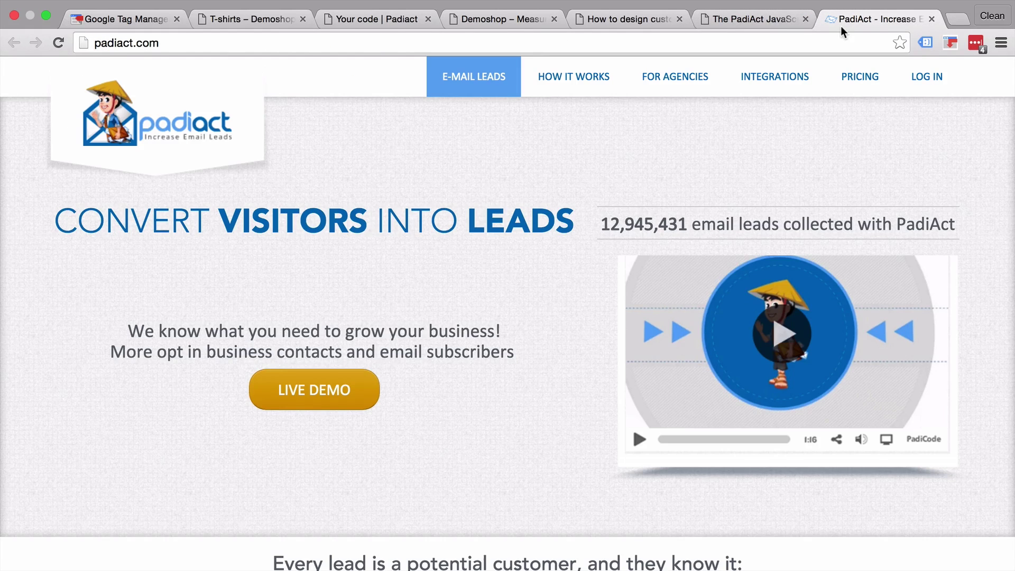
pyautogui.click(718, 33)
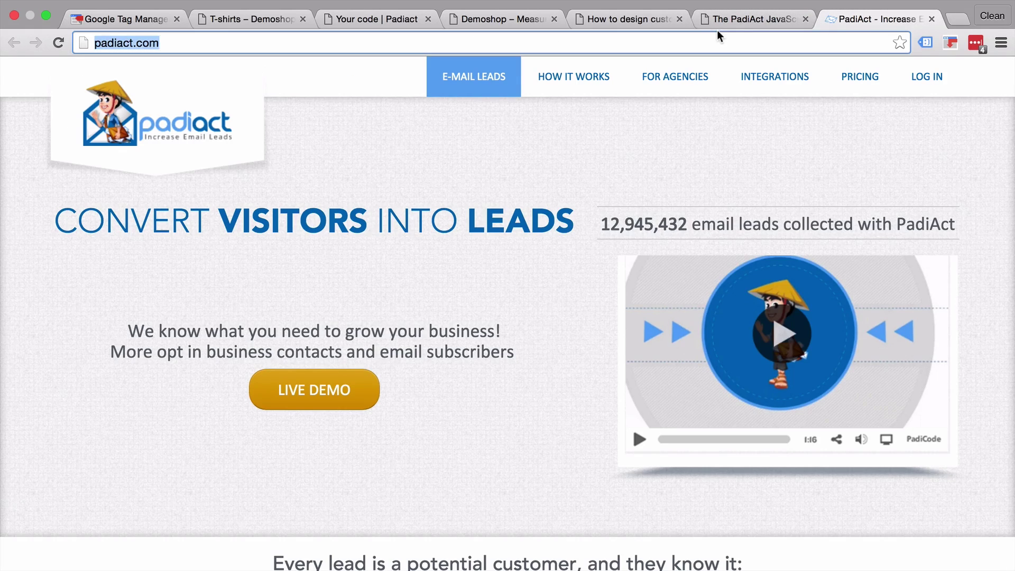
pyautogui.click(338, 19)
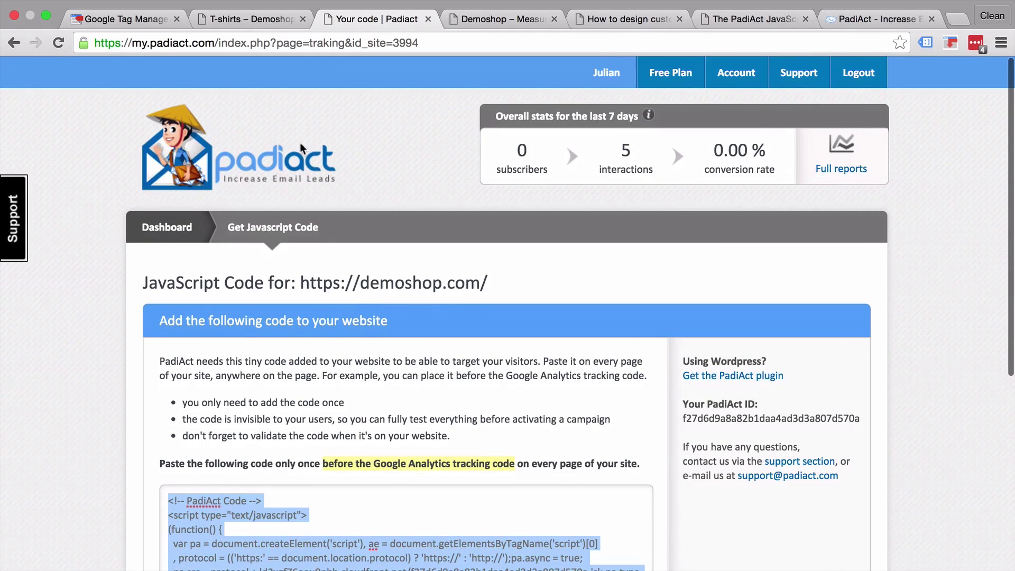
pyautogui.click(185, 228)
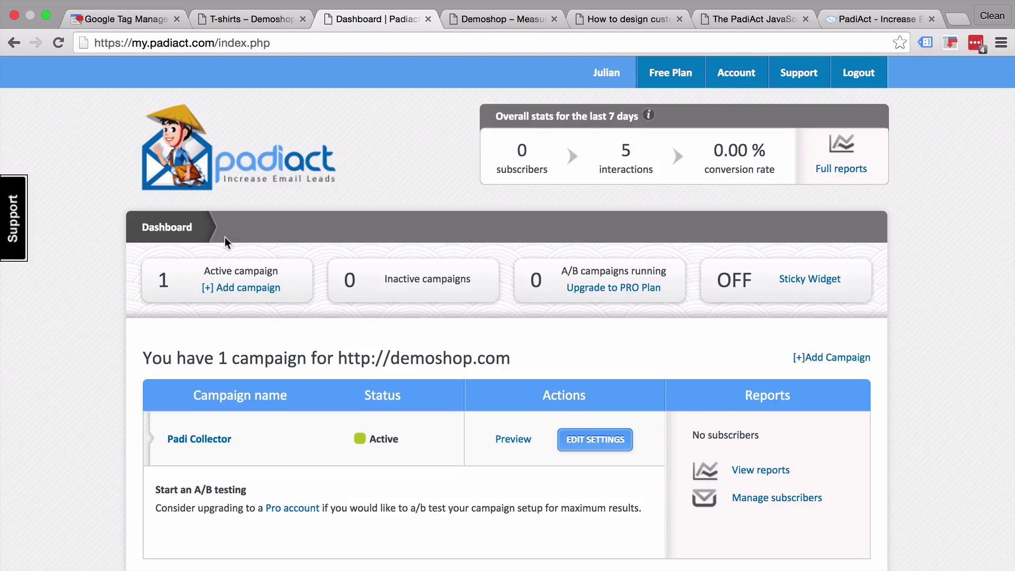
pyautogui.scroll(-3, 225, 237)
pyautogui.click(591, 275)
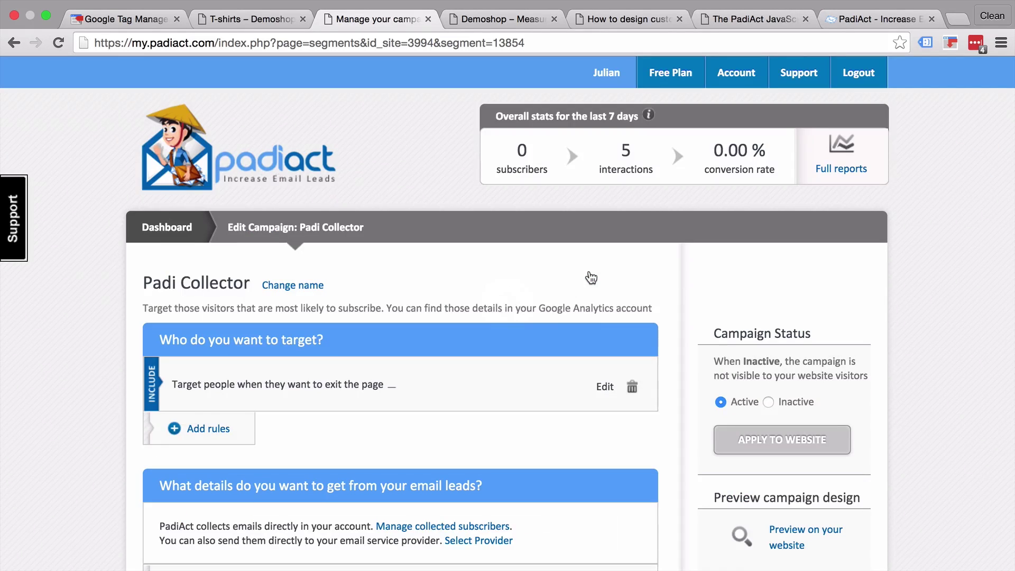
pyautogui.scroll(-5, 589, 276)
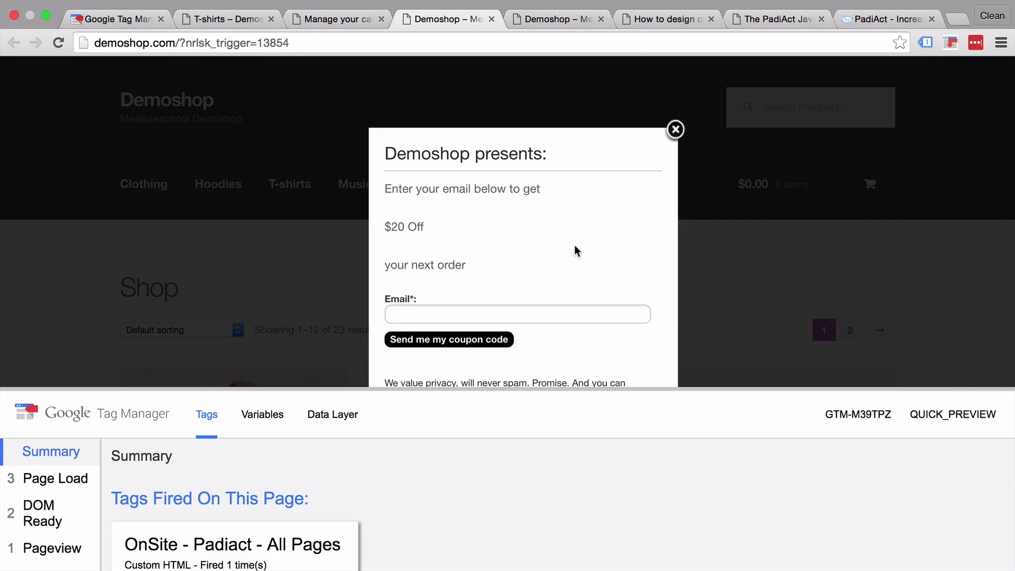
# - Open the Add a new rule dialog on Padi Collector's targeting page and browse the include rules
pyautogui.click(335, 19)
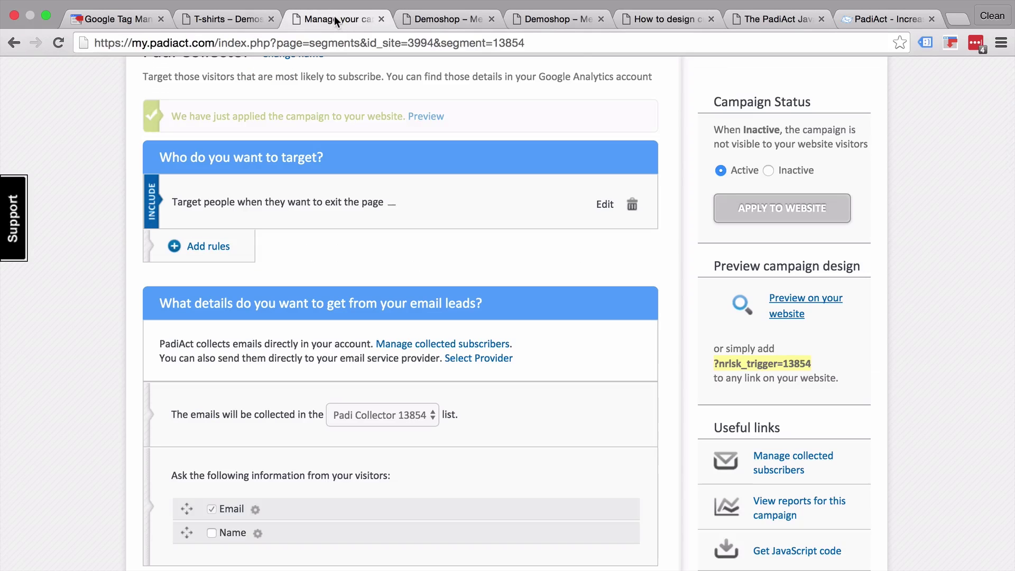
pyautogui.scroll(3, 384, 210)
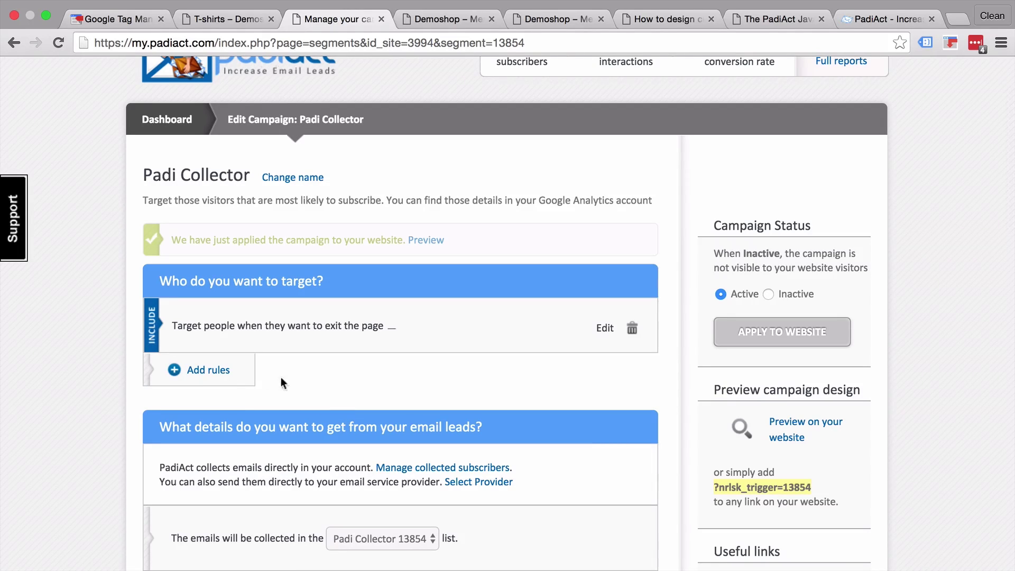
pyautogui.click(197, 370)
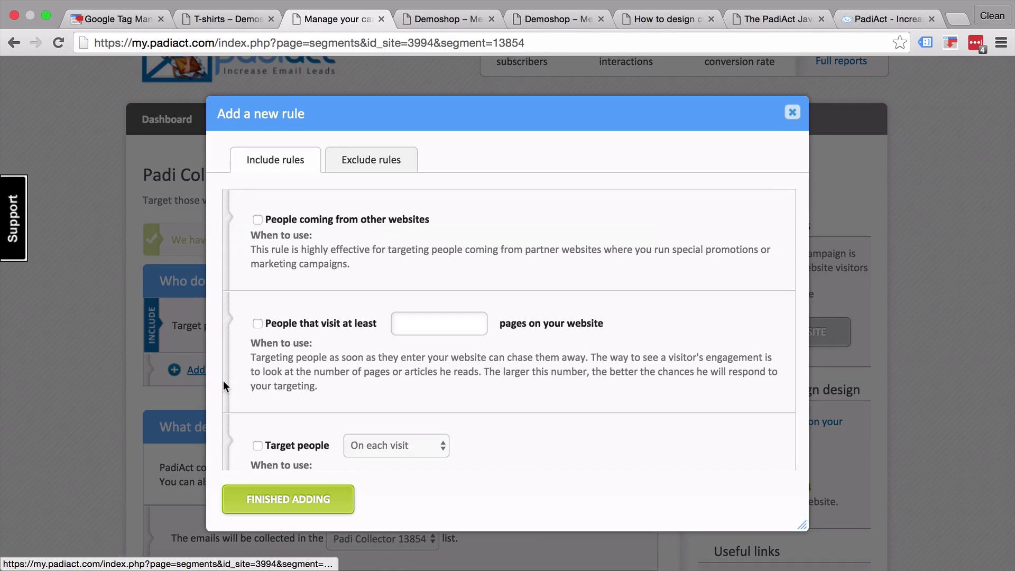
pyautogui.scroll(-5, 275, 380)
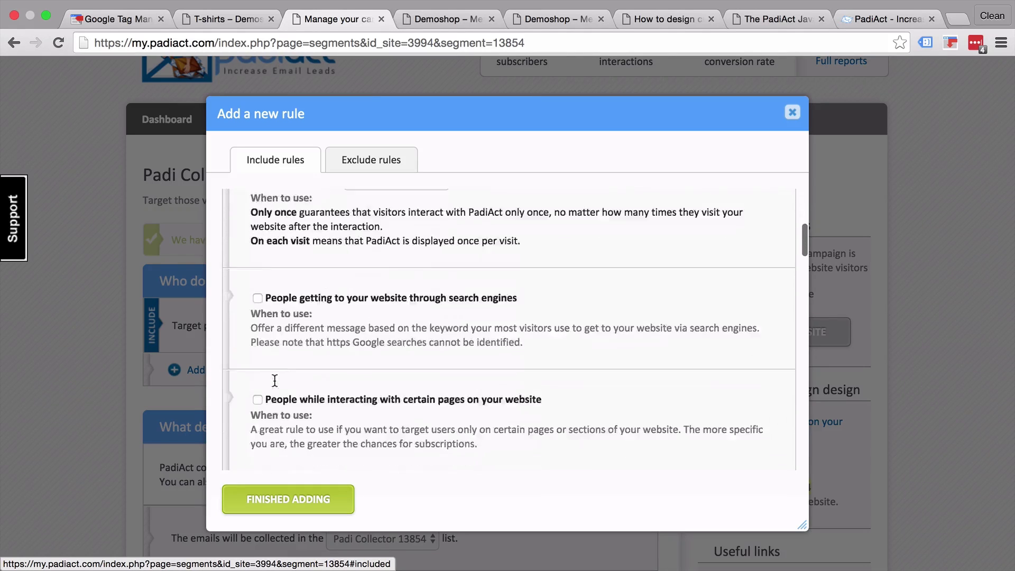
pyautogui.scroll(-3, 275, 381)
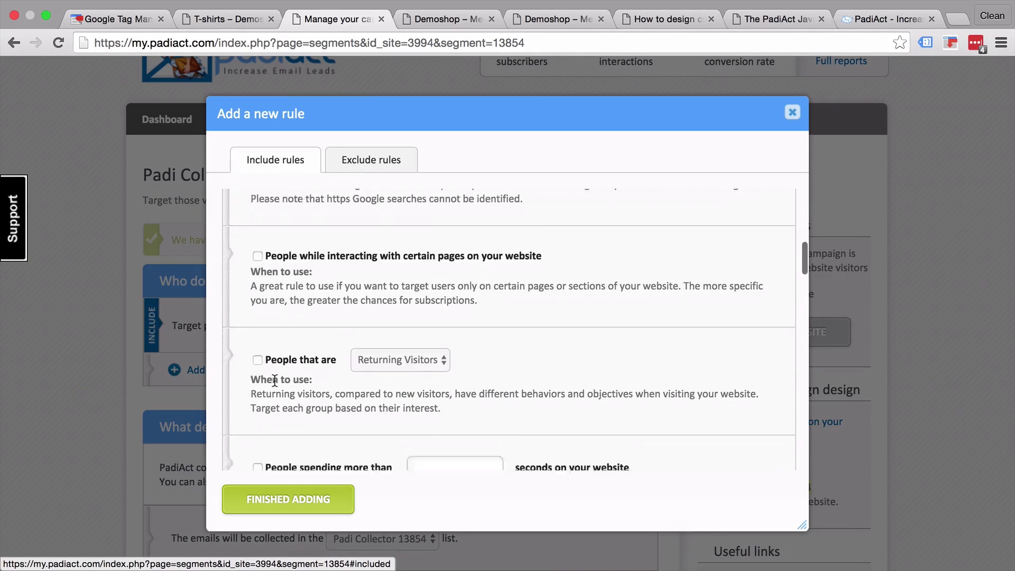
pyautogui.scroll(-8, 275, 381)
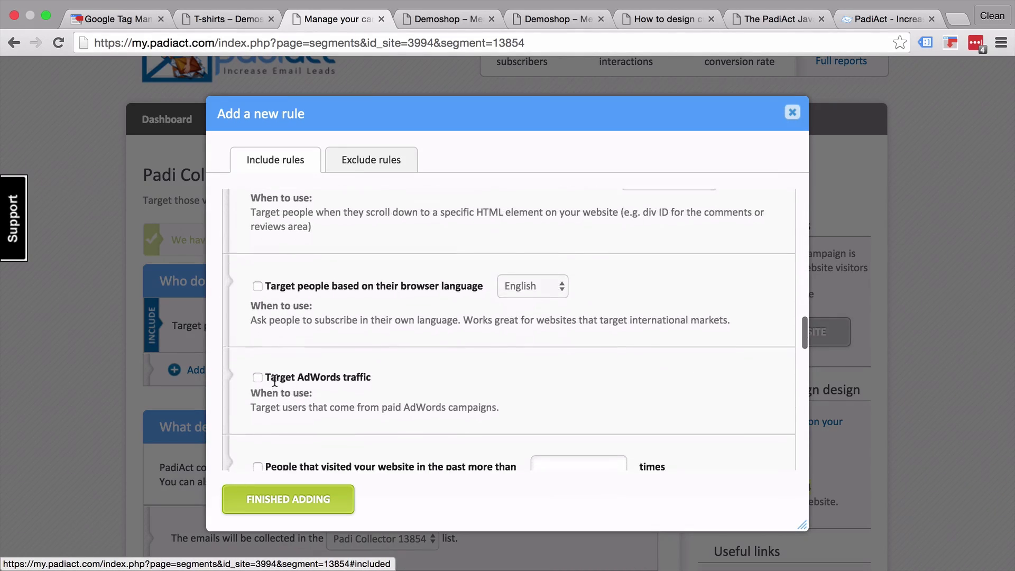
pyautogui.scroll(-8, 275, 381)
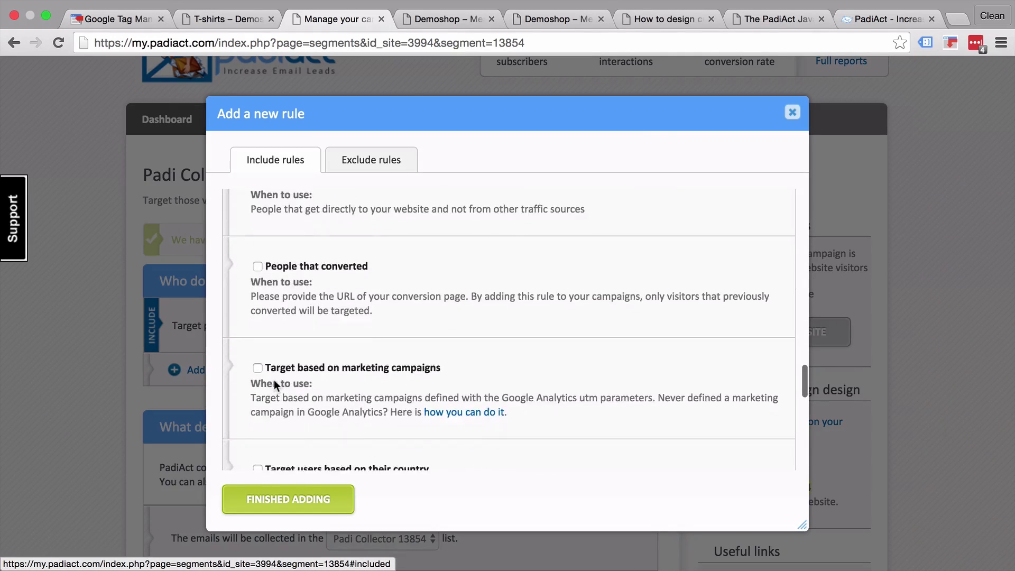
pyautogui.scroll(-8, 275, 384)
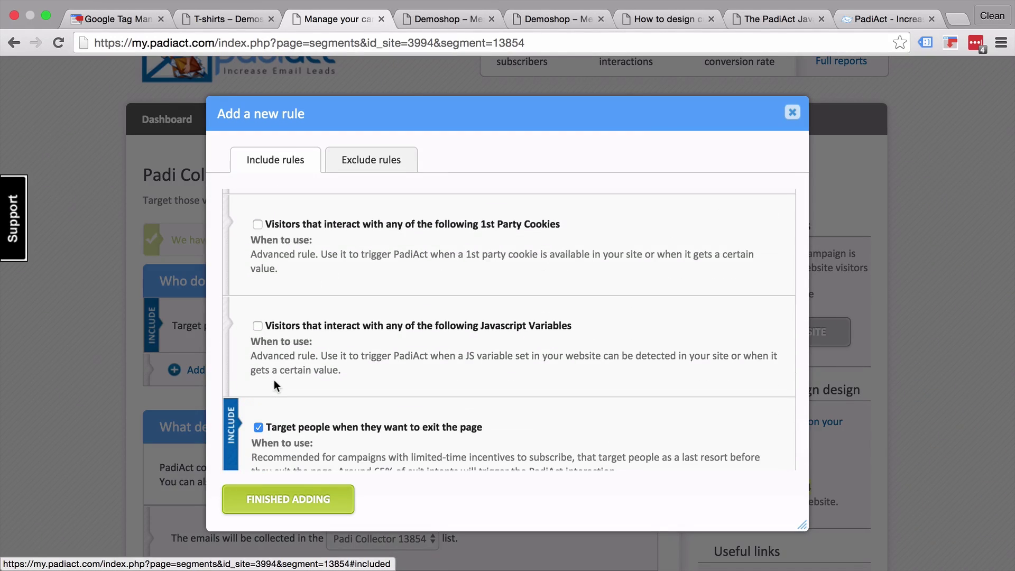
pyautogui.scroll(-2, 273, 380)
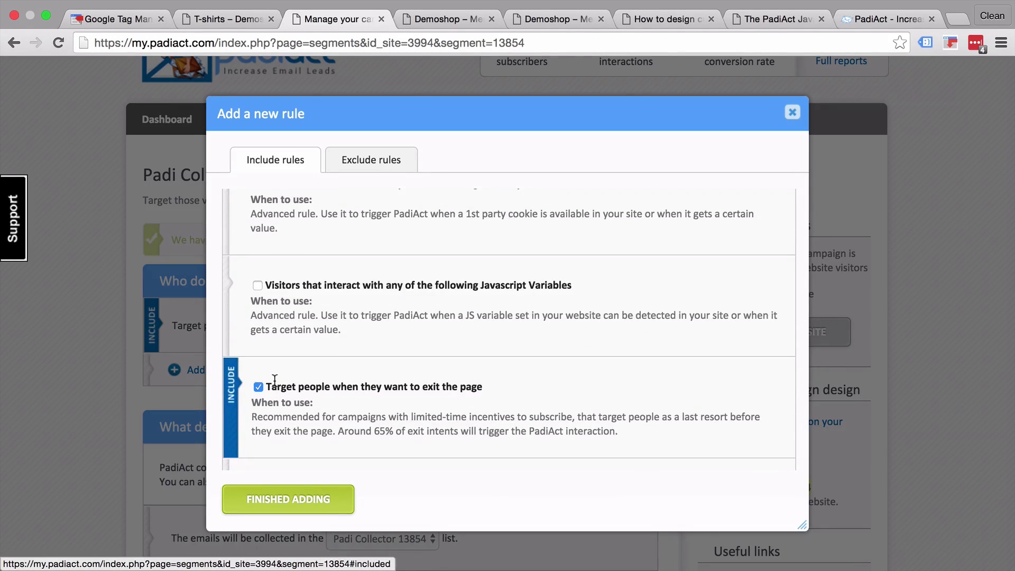
pyautogui.scroll(-2, 275, 380)
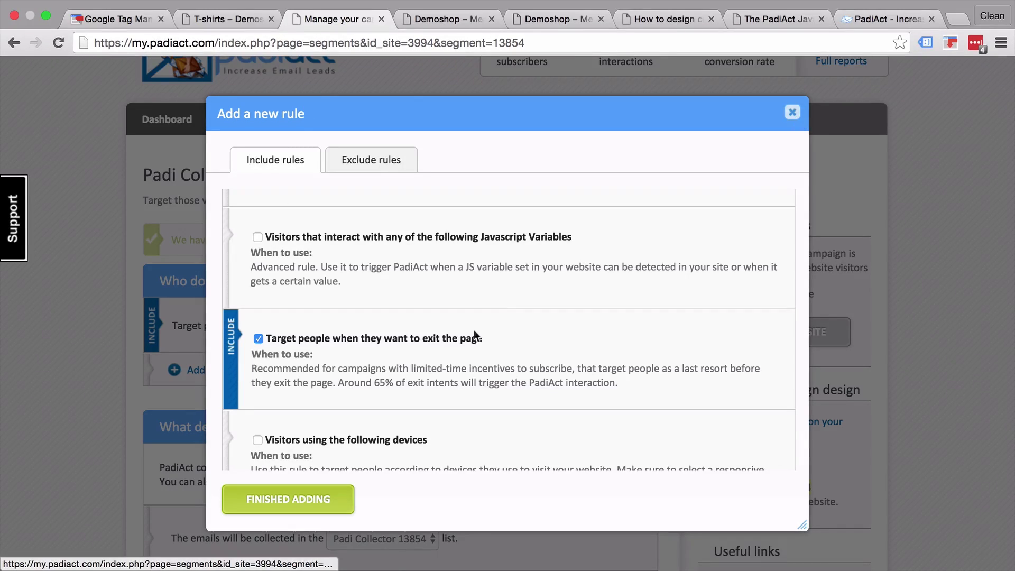
pyautogui.scroll(10, 438, 362)
pyautogui.scroll(5, 438, 360)
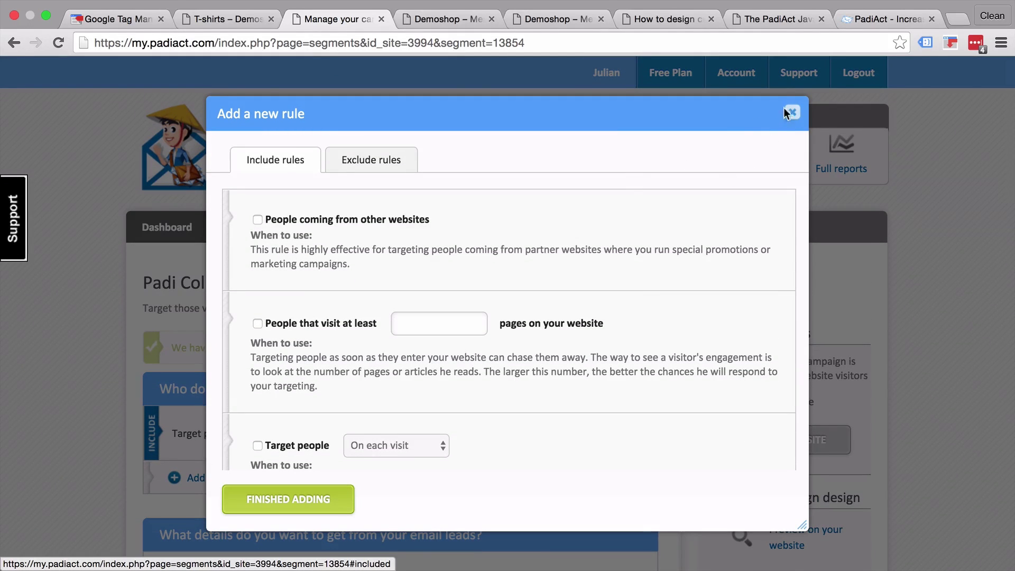
# - Close the rule list, keep Padi Collector 13854 as the email list, and bring up the provider choice
pyautogui.click(791, 114)
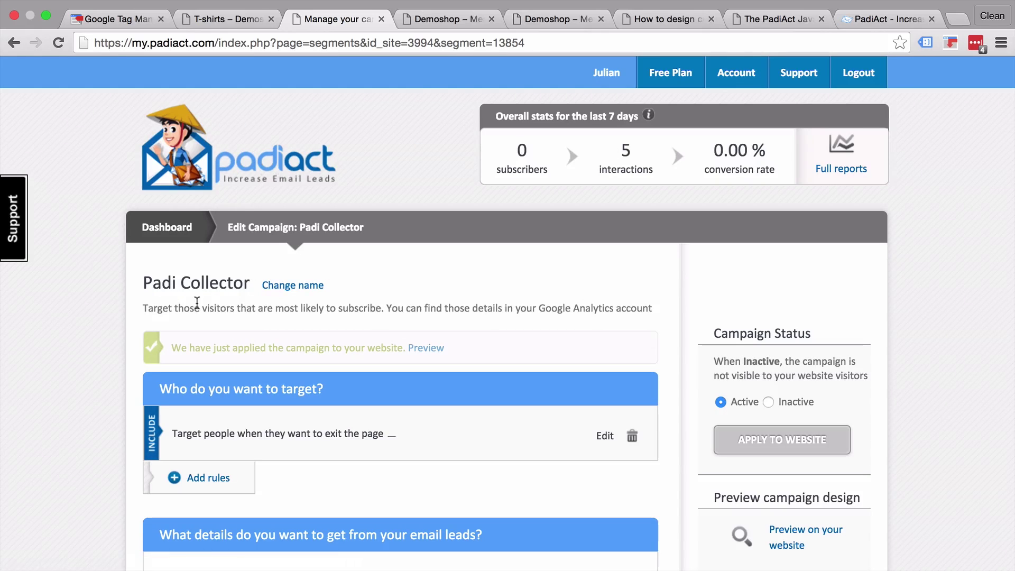
pyautogui.scroll(-6, 94, 329)
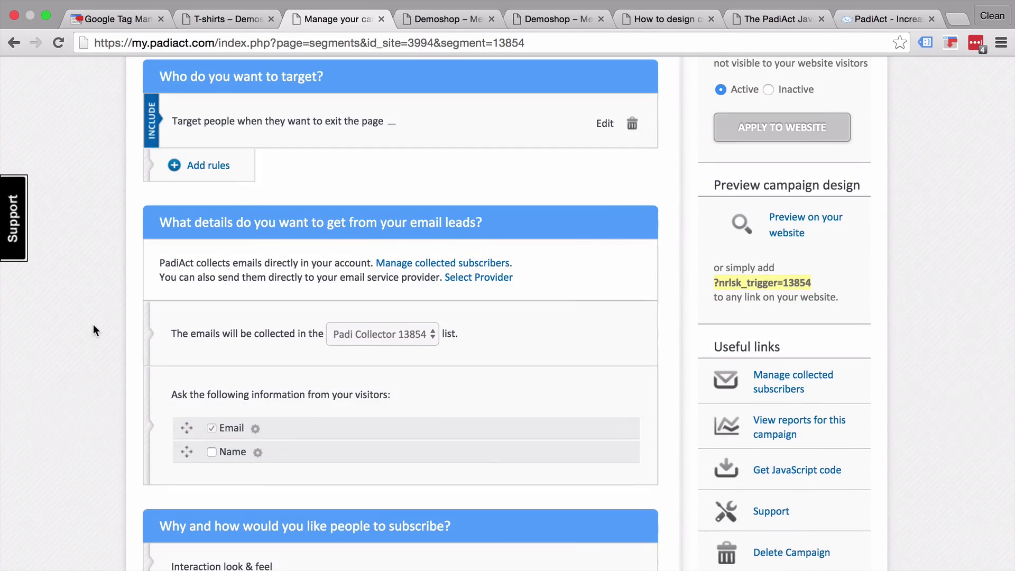
pyautogui.scroll(-1, 93, 325)
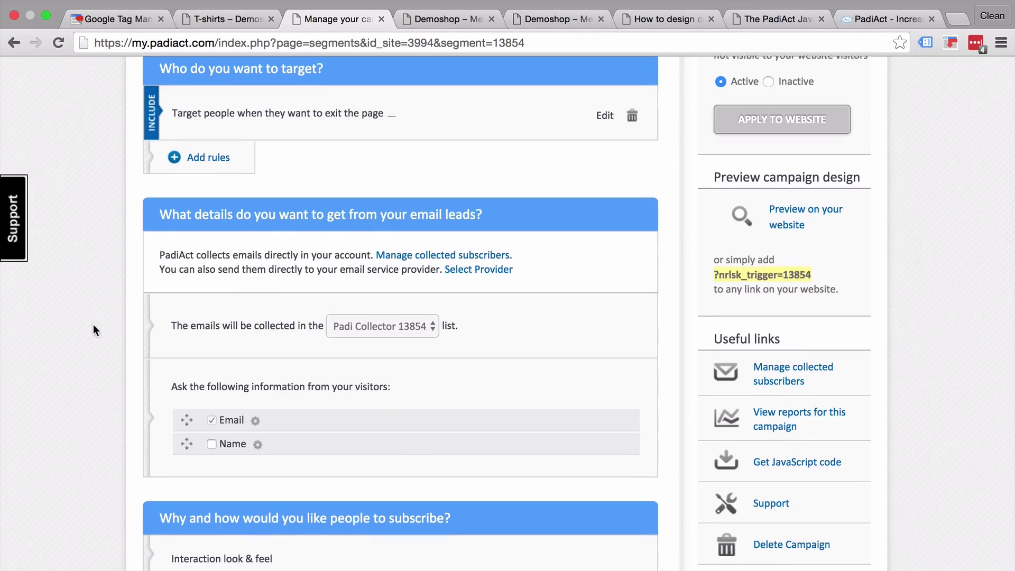
pyautogui.scroll(-3, 93, 324)
pyautogui.click(425, 201)
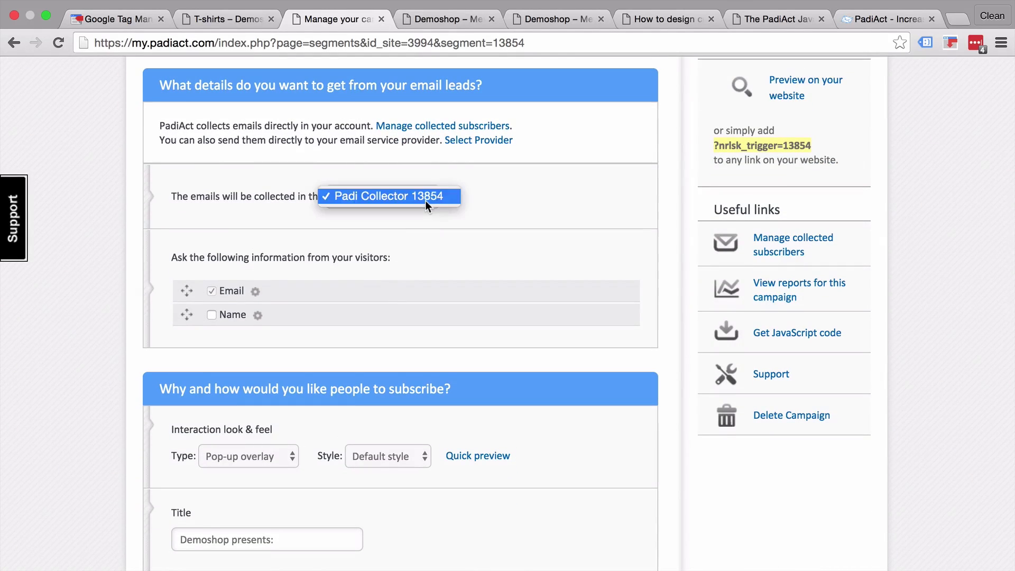
pyautogui.click(425, 201)
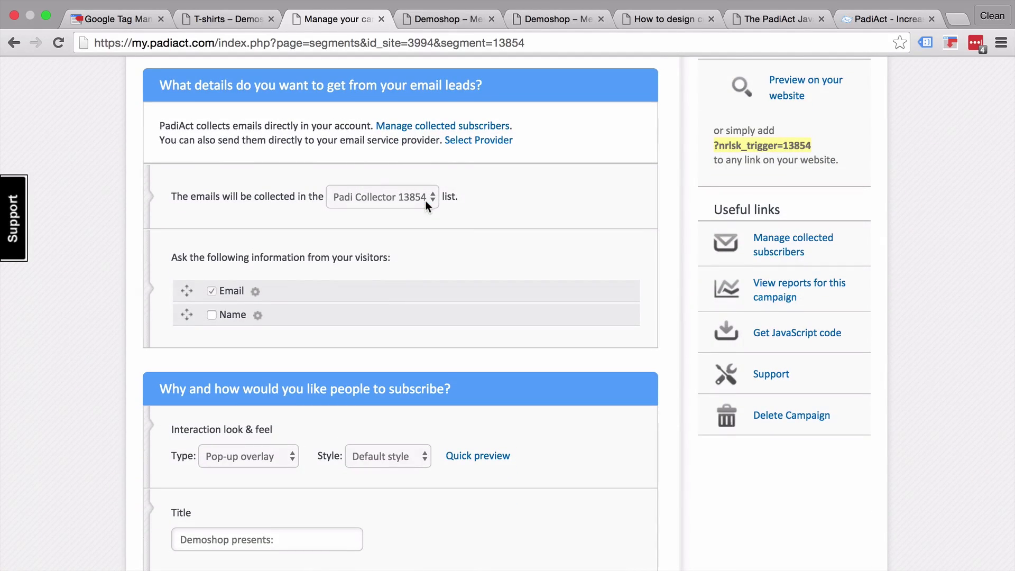
pyautogui.click(476, 141)
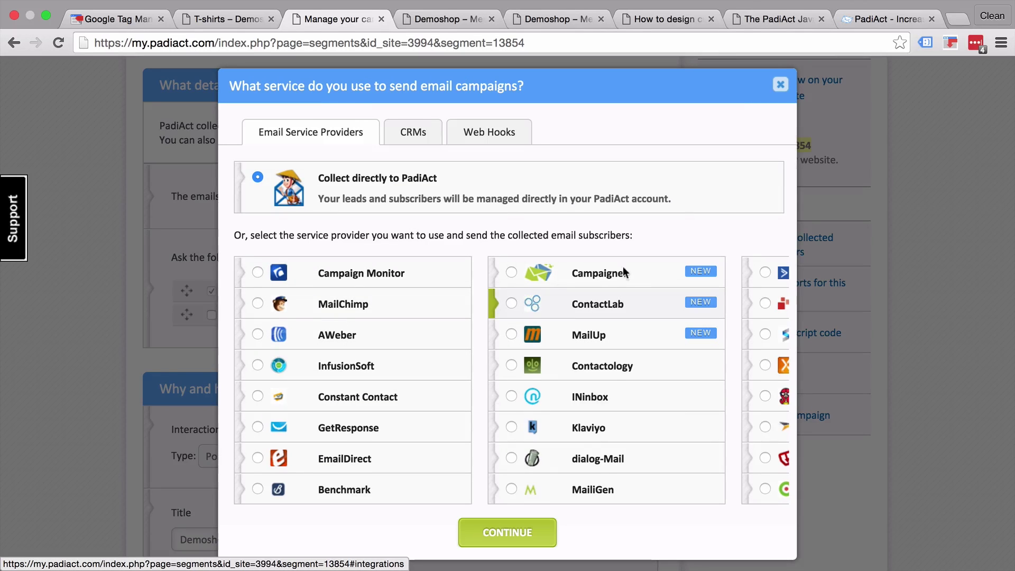
# - Keep collecting leads in PadiAct, keep the Pop-up overlay type, and choose the Good Old Mail style
pyautogui.click(780, 87)
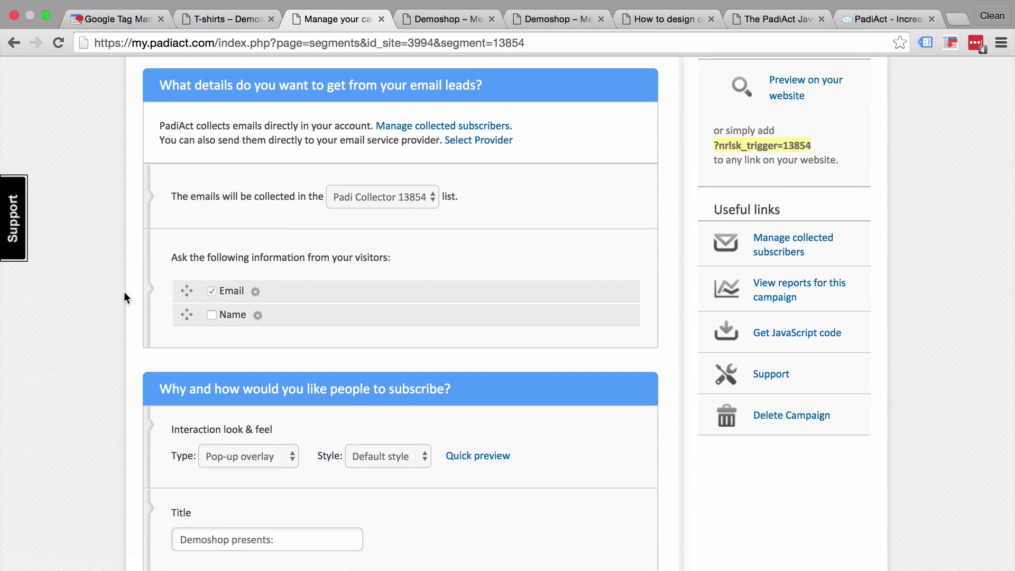
pyautogui.scroll(-6, 124, 291)
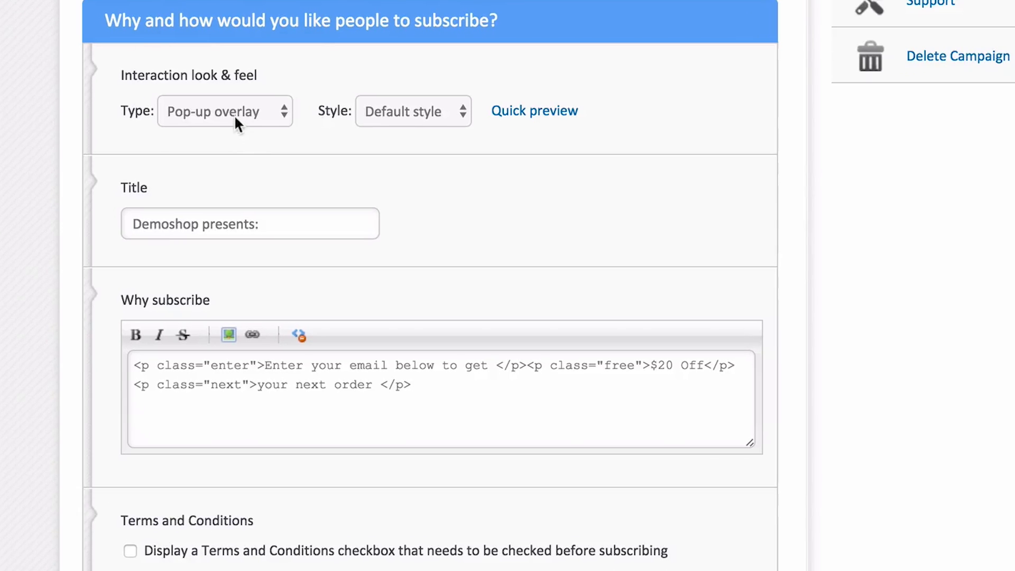
pyautogui.click(256, 160)
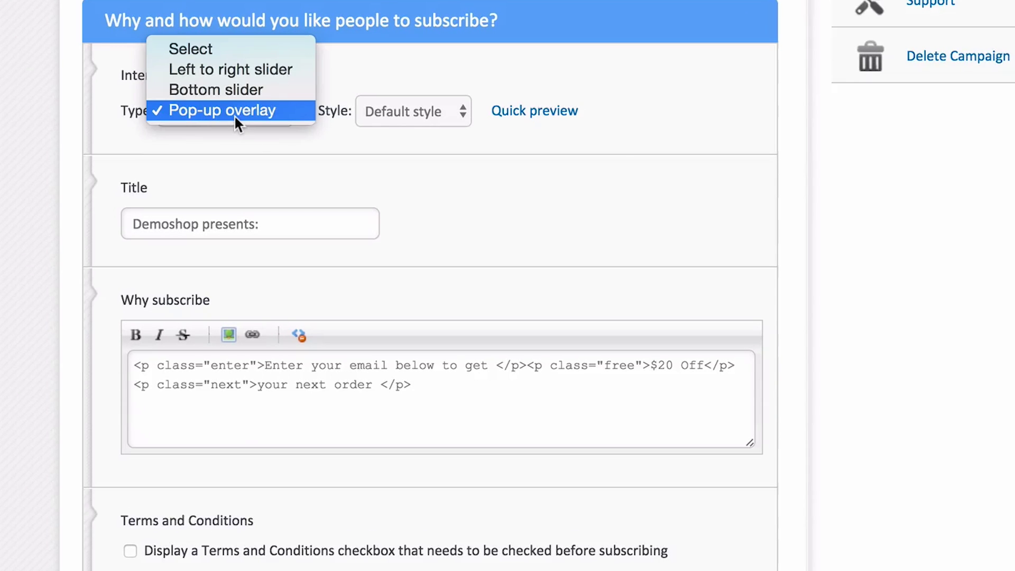
pyautogui.click(42, 122)
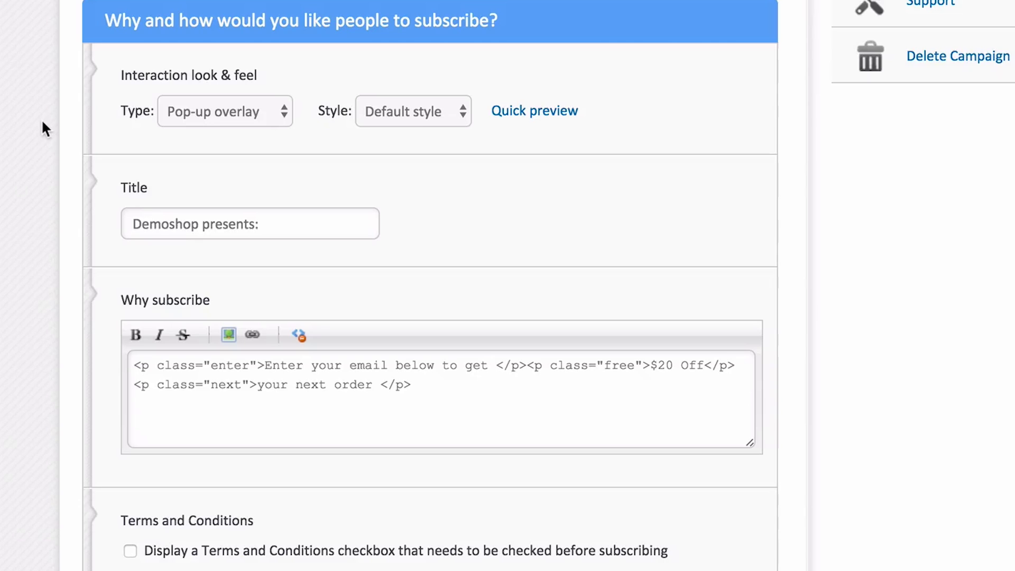
pyautogui.click(383, 99)
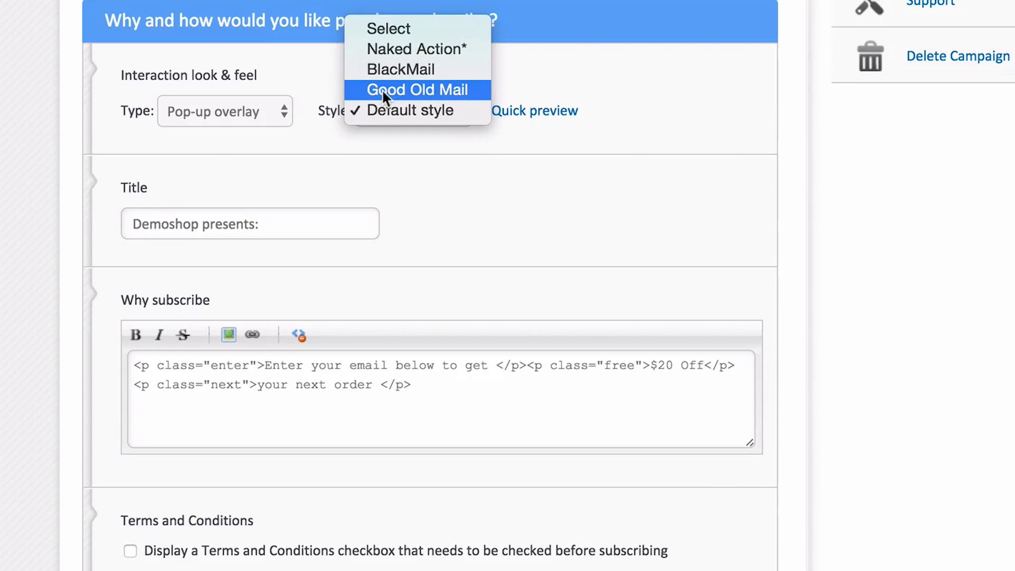
pyautogui.click(381, 89)
pyautogui.click(541, 113)
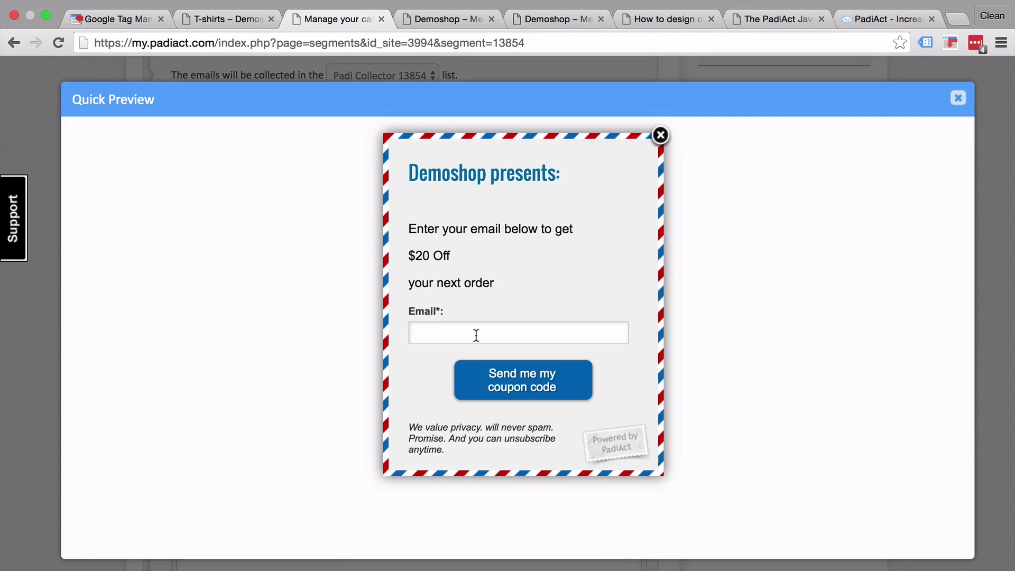
pyautogui.click(961, 98)
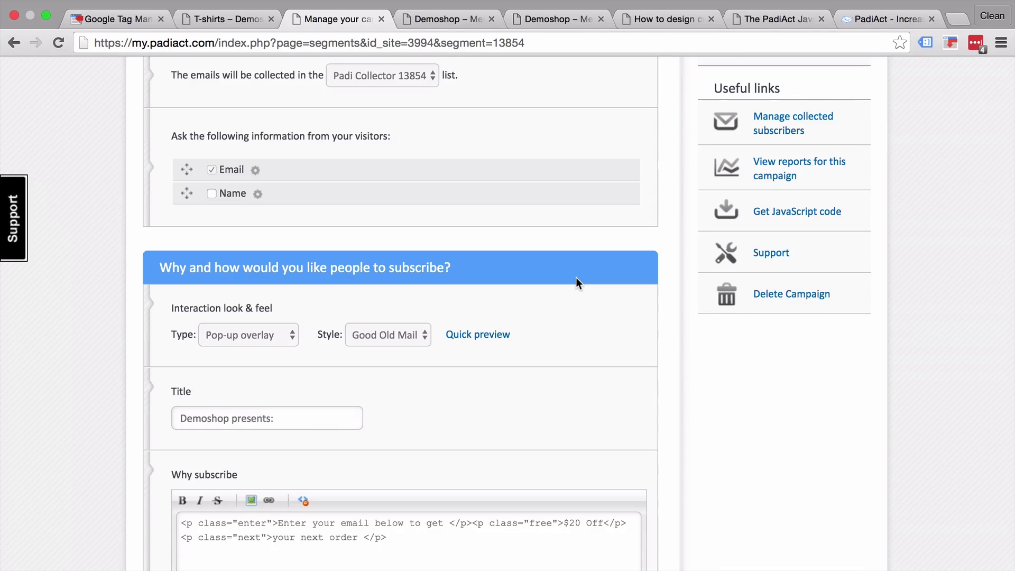
# - Read through the CSS in 'How to design custom PadiAct actions', then return to Tag Manager's Tags list
pyautogui.click(650, 26)
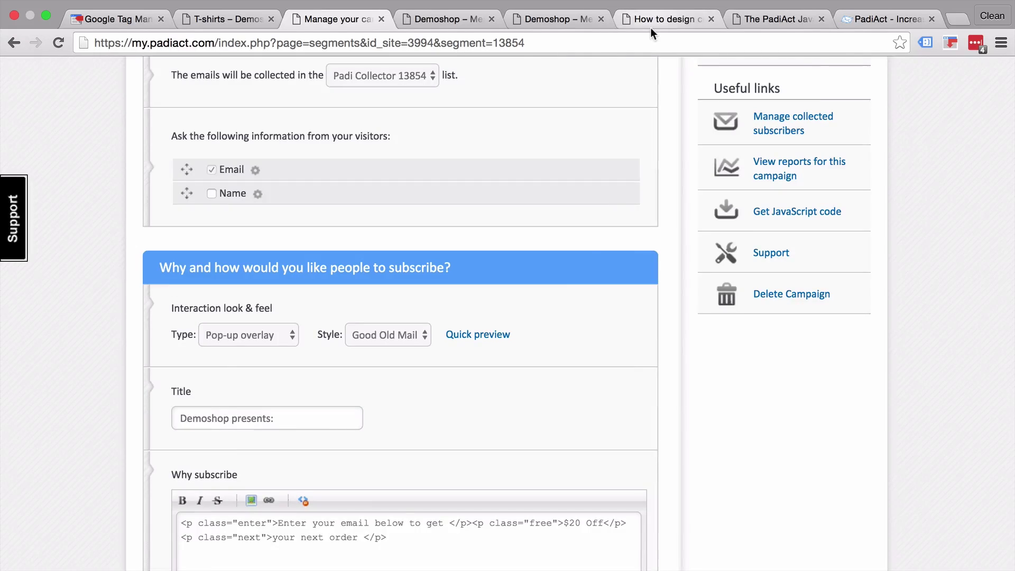
pyautogui.scroll(10, 544, 204)
pyautogui.scroll(-4, 544, 204)
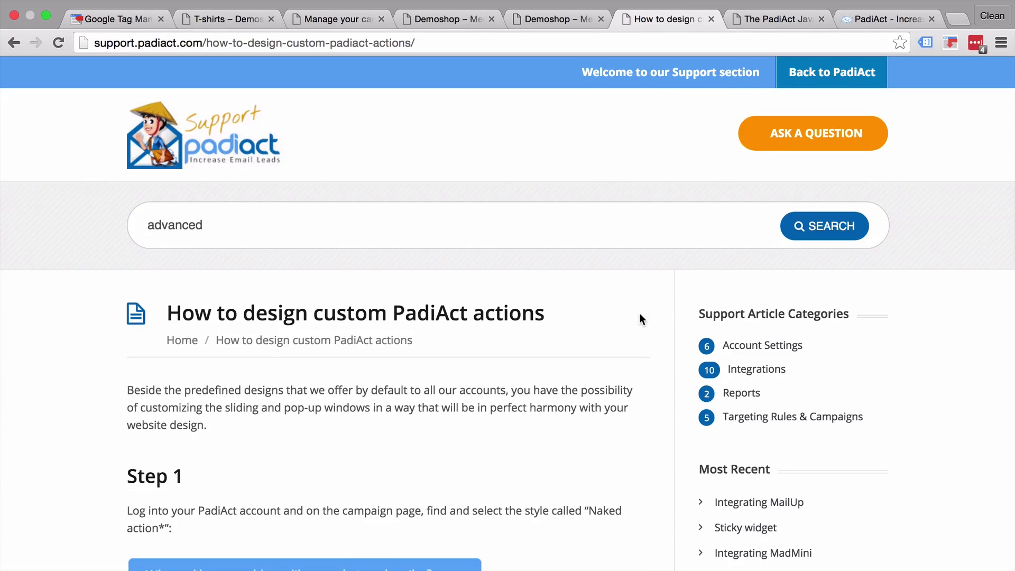
pyautogui.scroll(-10, 640, 318)
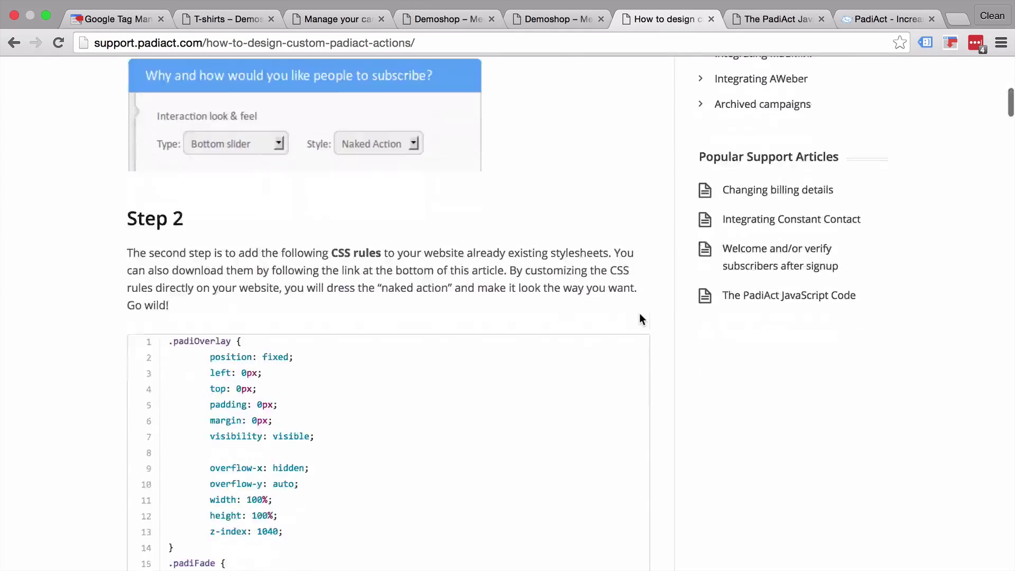
pyautogui.scroll(3, 640, 315)
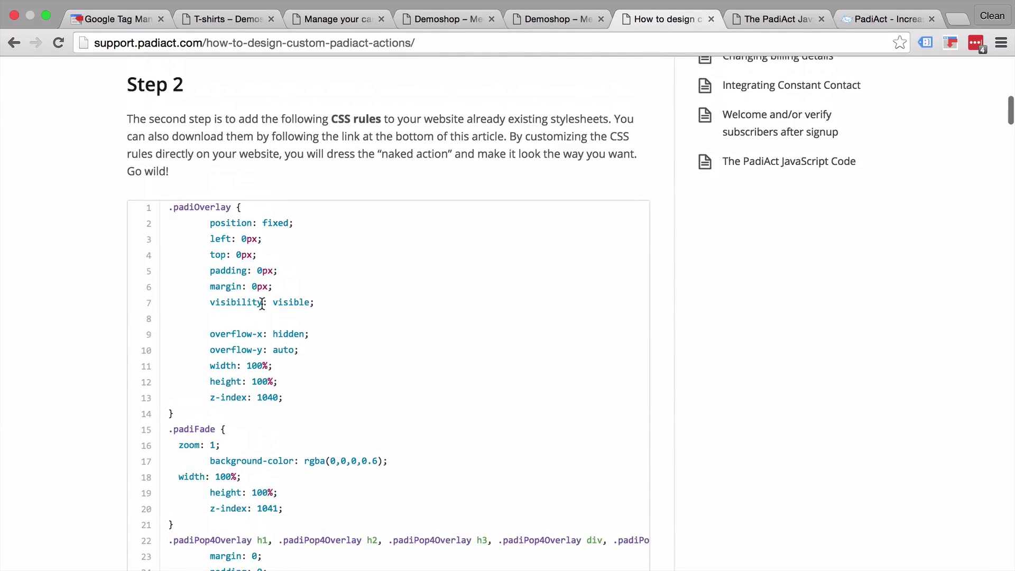
pyautogui.scroll(-14, 262, 304)
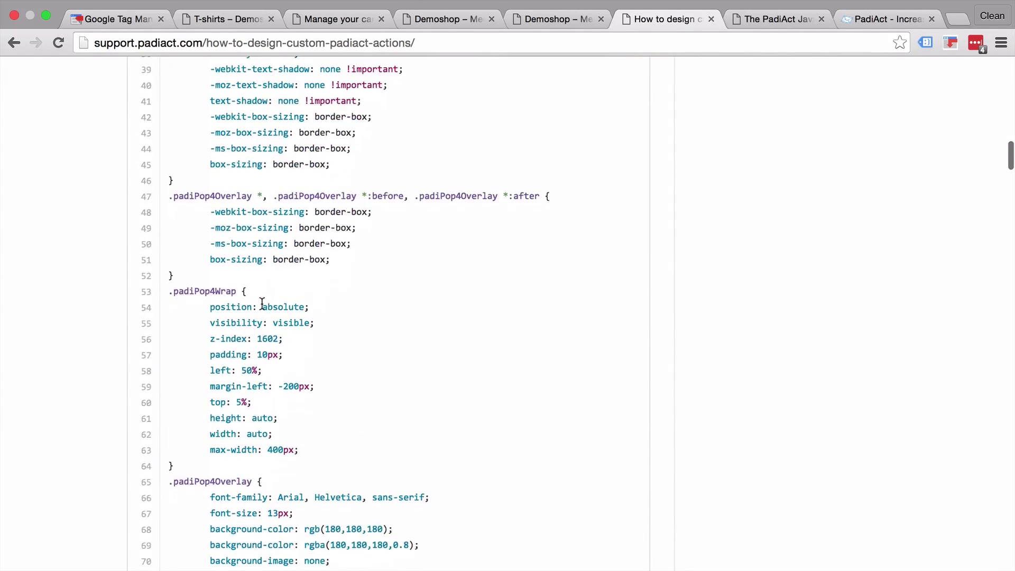
pyautogui.scroll(-11, 262, 304)
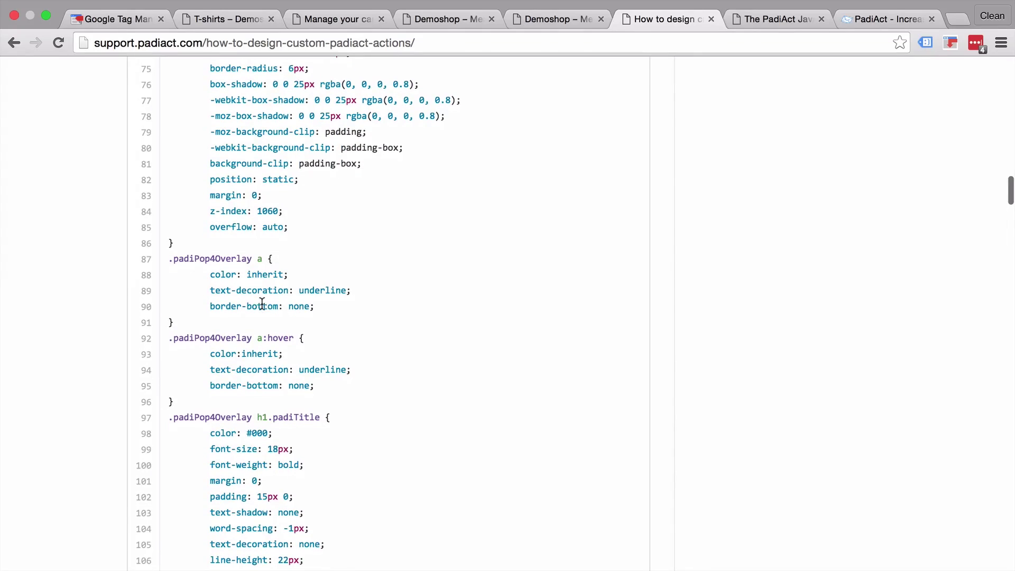
pyautogui.scroll(-5, 262, 305)
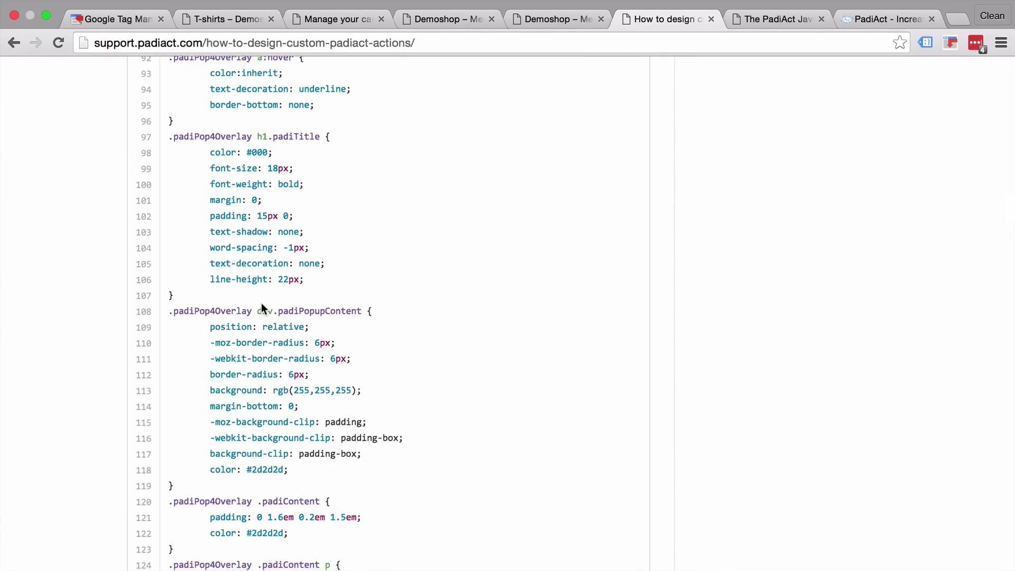
pyautogui.scroll(-20, 262, 307)
pyautogui.scroll(-14, 261, 303)
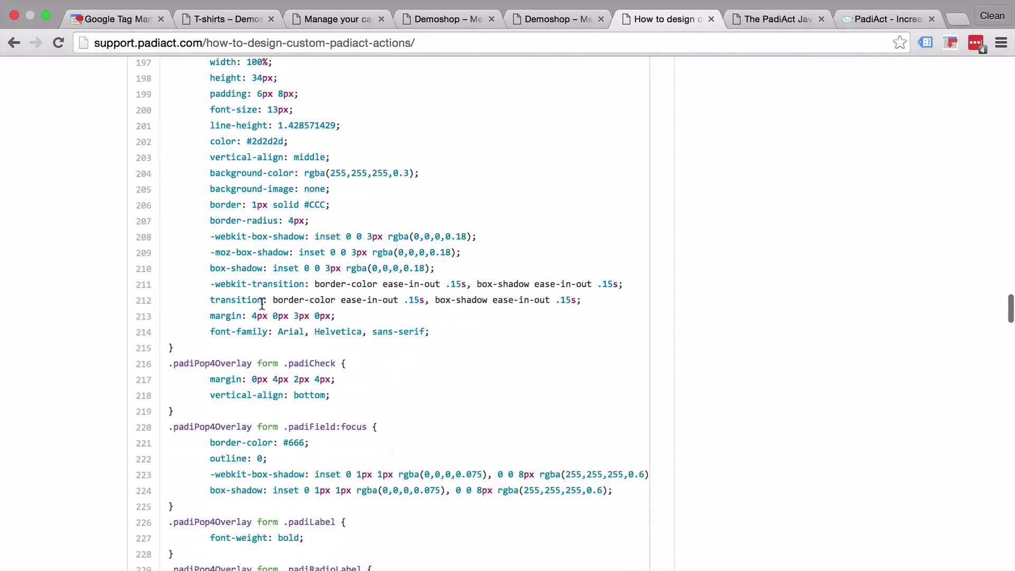
pyautogui.scroll(-5, 262, 303)
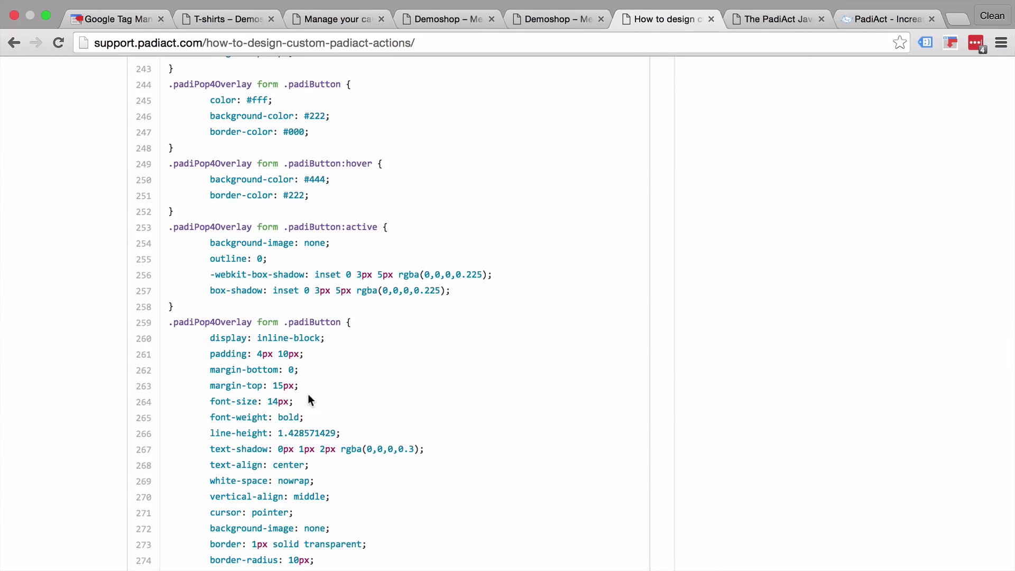
pyautogui.scroll(-14, 308, 396)
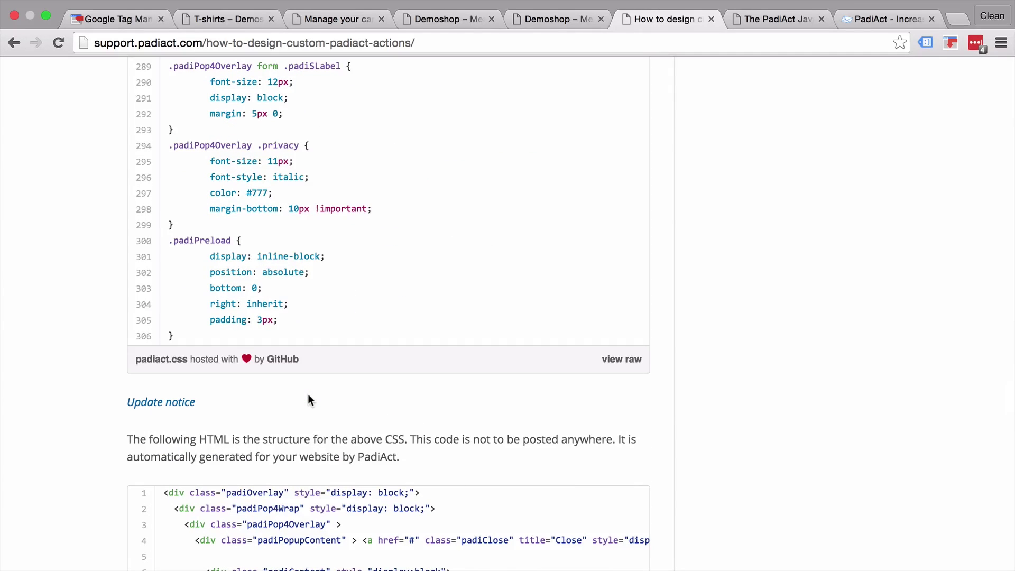
pyautogui.click(121, 21)
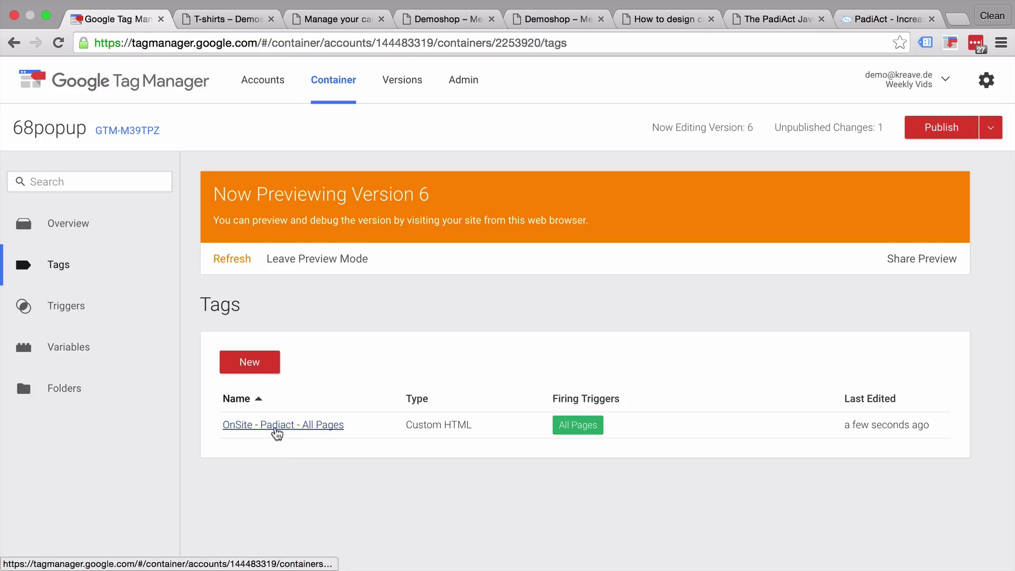
# - In the OnSite - Padiact - All Pages tag, insert an empty <style></style> block above the PadiAct code
pyautogui.click(276, 426)
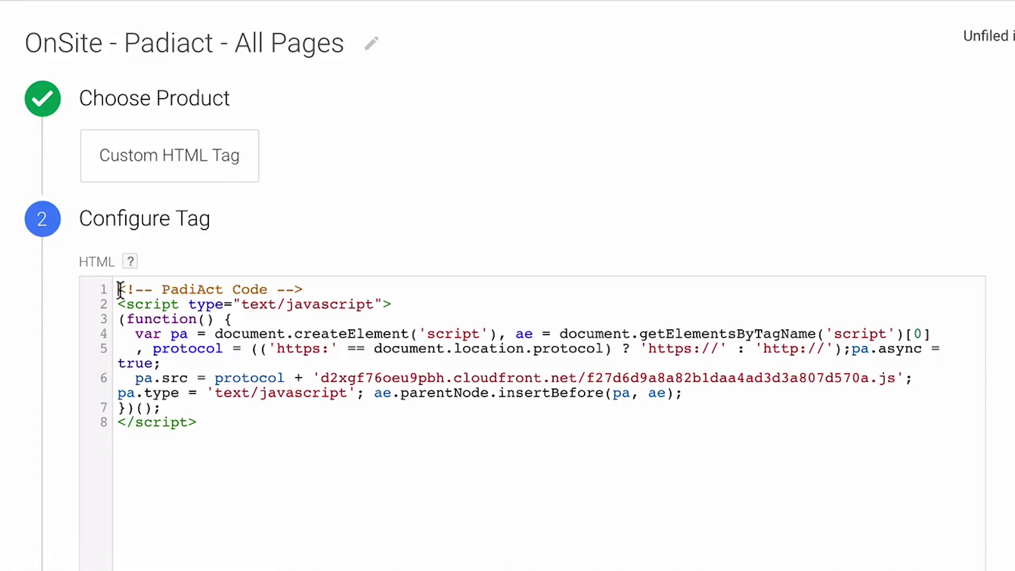
pyautogui.click(120, 290)
pyautogui.press('Return')
pyautogui.press('Return')
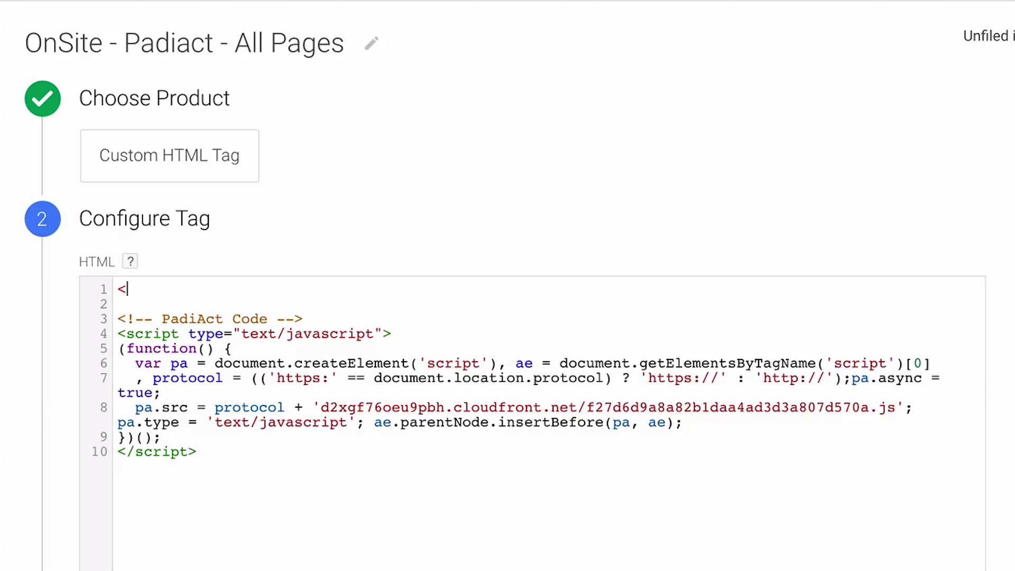
pyautogui.write('<>')
pyautogui.press('Left')
pyautogui.write('s')
pyautogui.write('tyle')
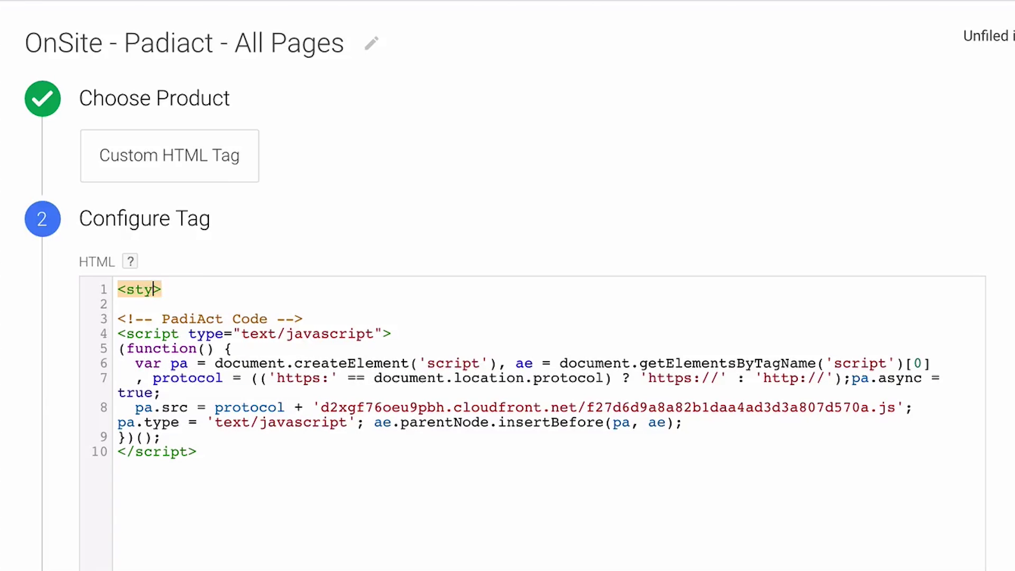
pyautogui.press('Return')
pyautogui.write('</style>')
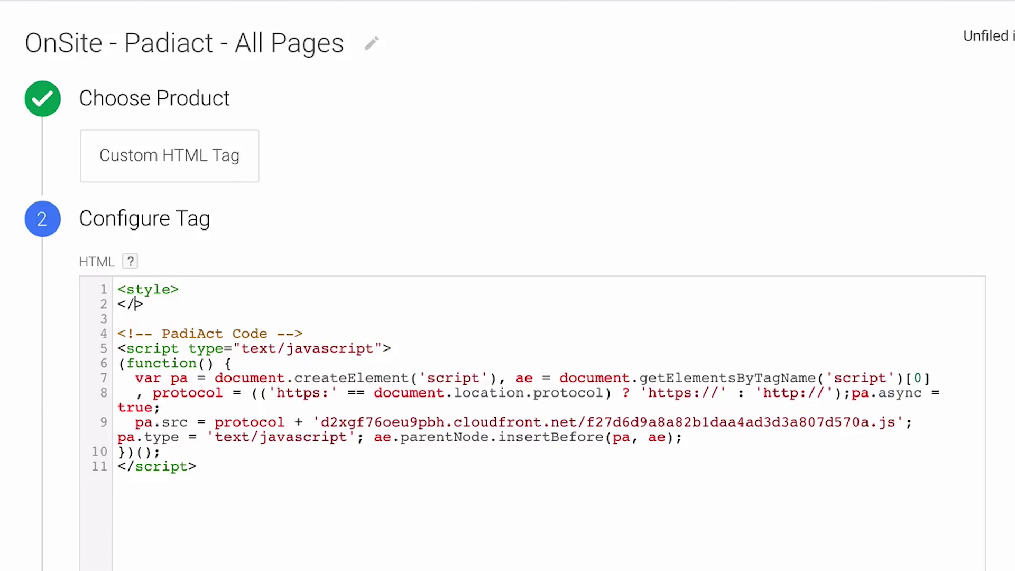
pyautogui.press('Up')
pyautogui.press('Return')
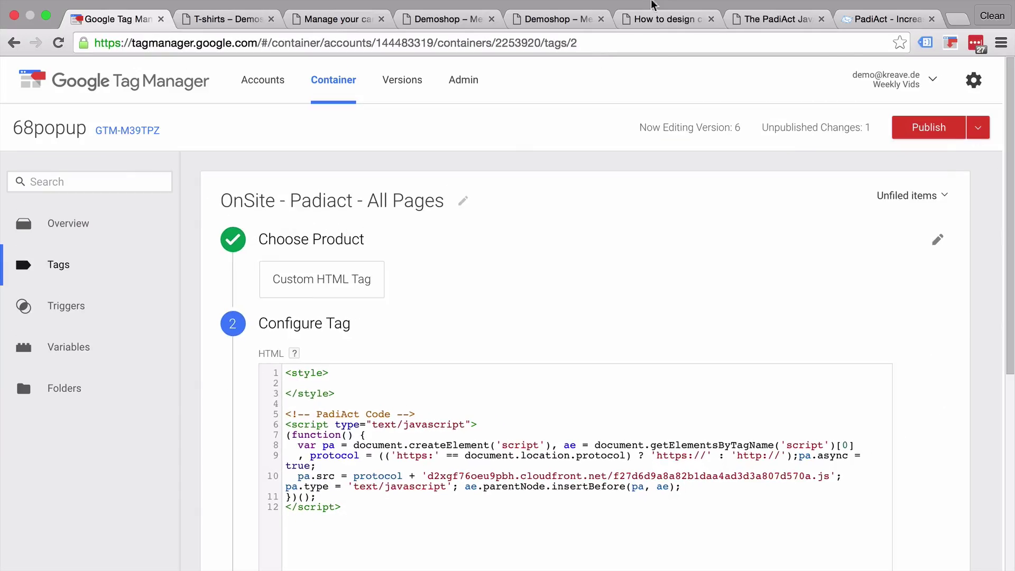
# - Go back to the PadiAct CSS design guide and scroll up to its CSS
pyautogui.click(667, 19)
pyautogui.scroll(20, 387, 310)
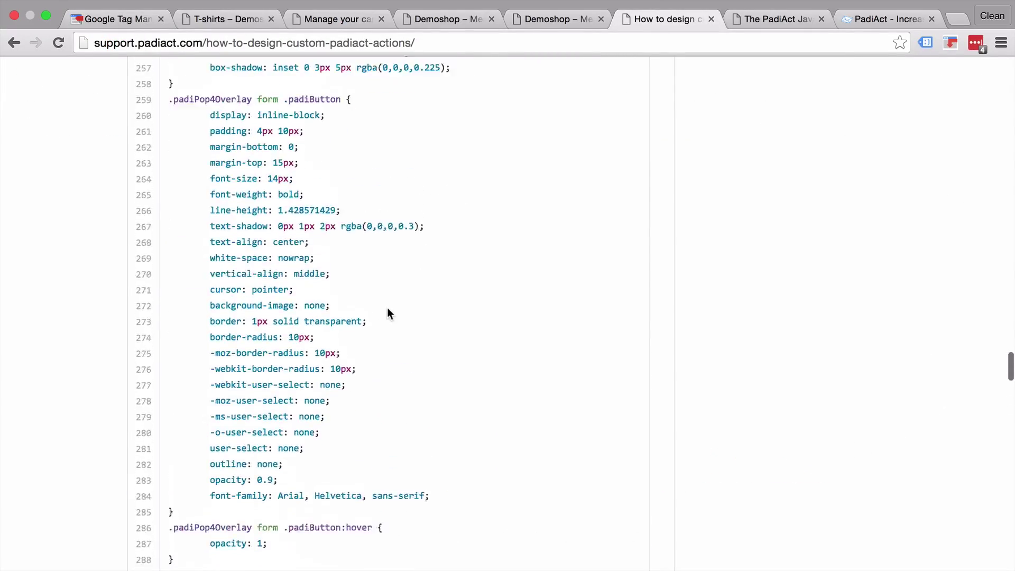
pyautogui.scroll(18, 388, 309)
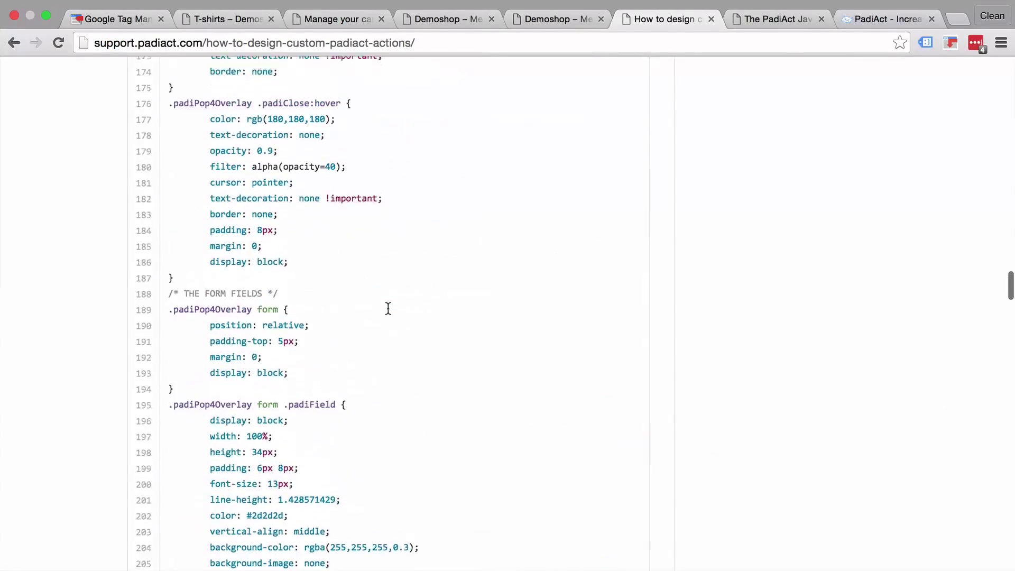
pyautogui.scroll(8, 388, 309)
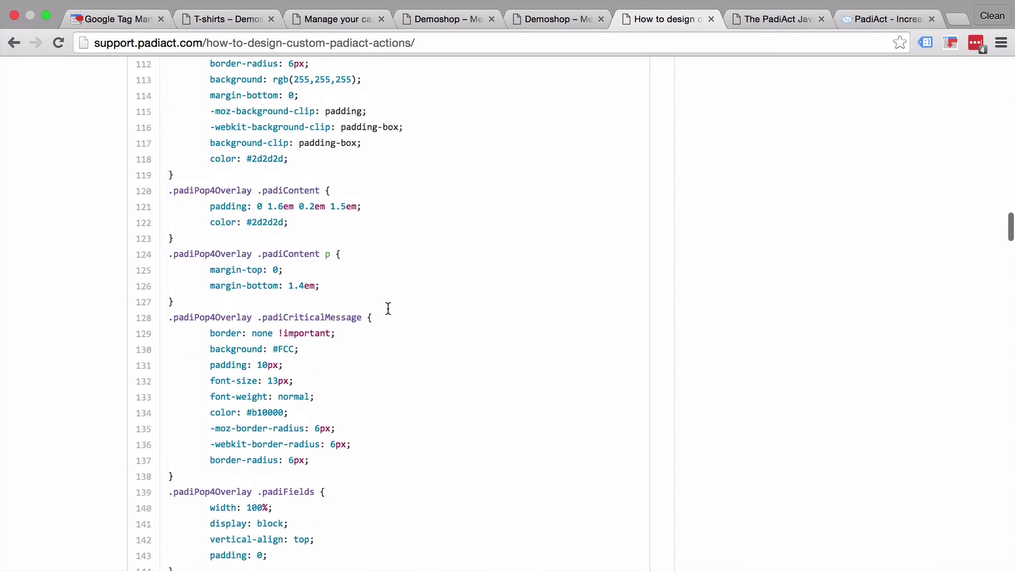
pyautogui.scroll(2, 387, 313)
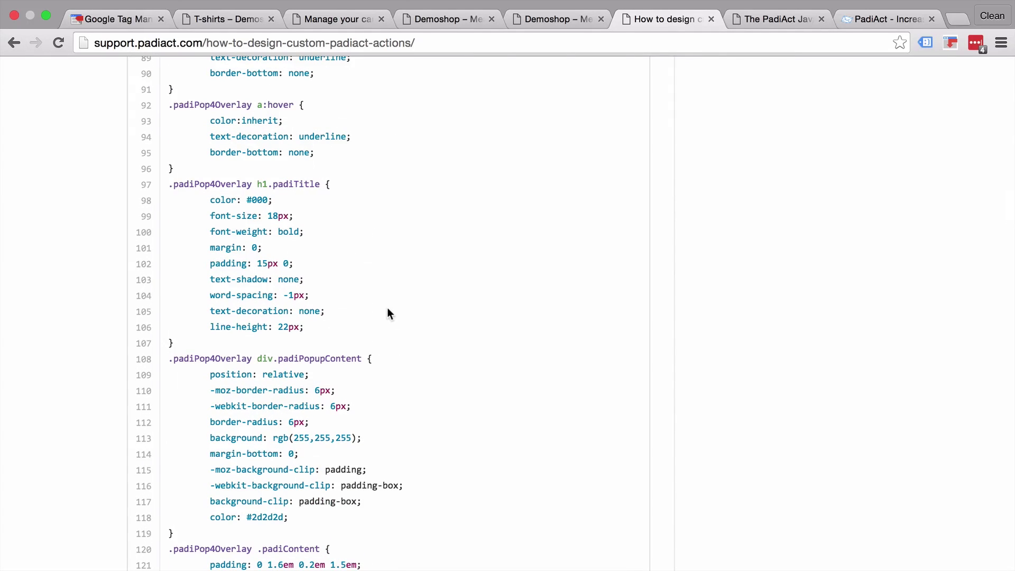
# - Paste the copied pop-up CSS, ending with .padiLabel span {display:none;}, into the style block
pyautogui.click(114, 19)
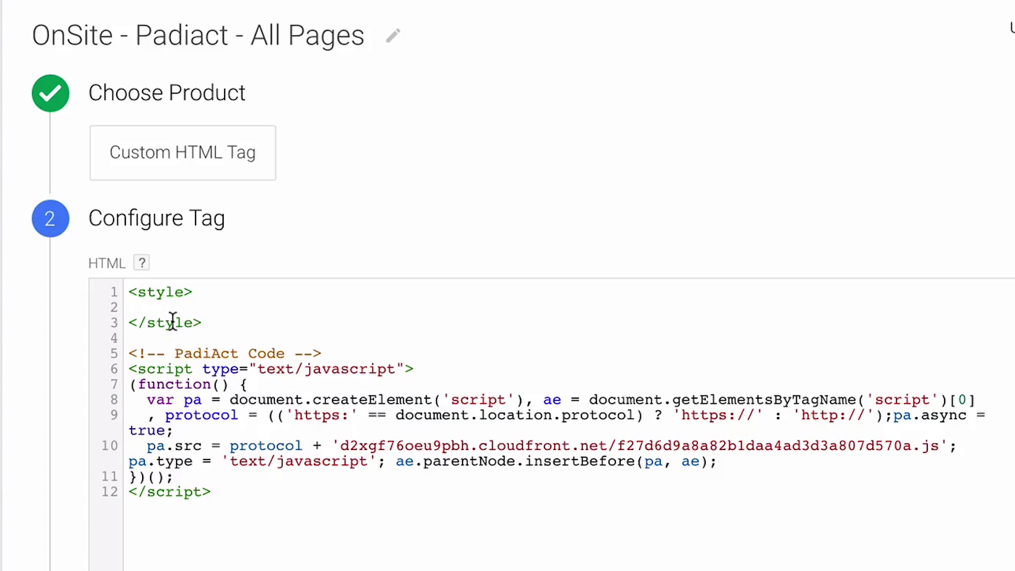
pyautogui.write('.')
pyautogui.write('padic')
pyautogui.hotkey('ctrl', 'z')
pyautogui.hotkey('ctrl', 'v')
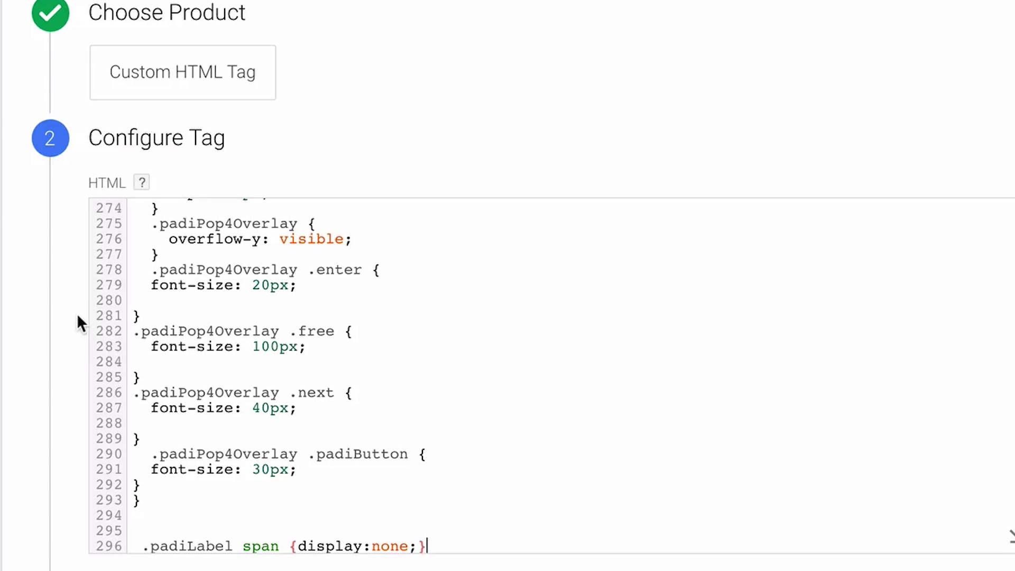
pyautogui.scroll(-6, 78, 313)
# - Save the OnSite - Padiact - All Pages tag and refresh the preview
pyautogui.click(108, 337)
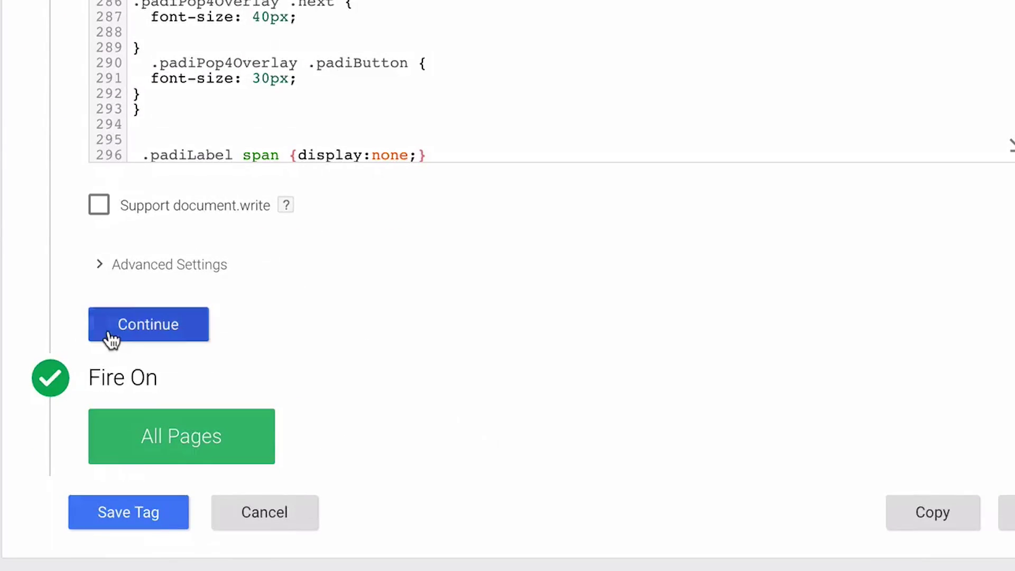
pyautogui.scroll(-10, 64, 438)
pyautogui.scroll(-10, 84, 524)
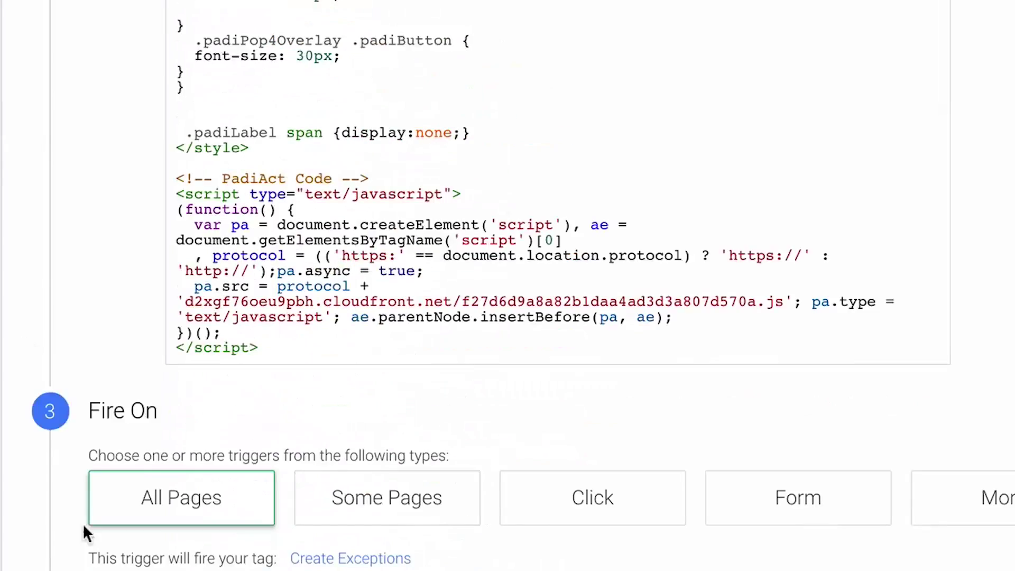
pyautogui.click(153, 508)
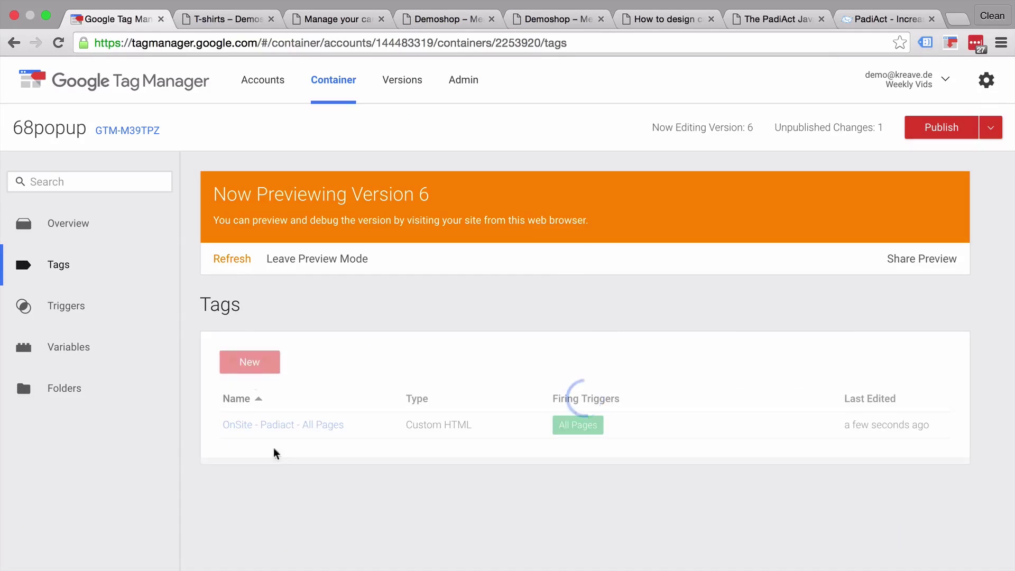
pyautogui.click(233, 264)
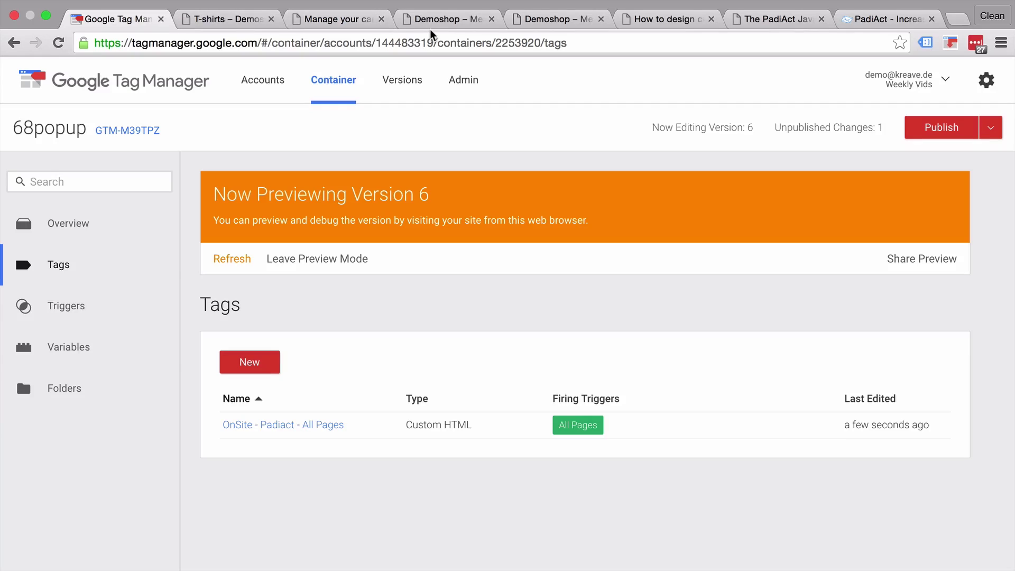
# - Change the PadiAct campaign's pop-up style to Naked Action and apply it to the website
pyautogui.click(334, 19)
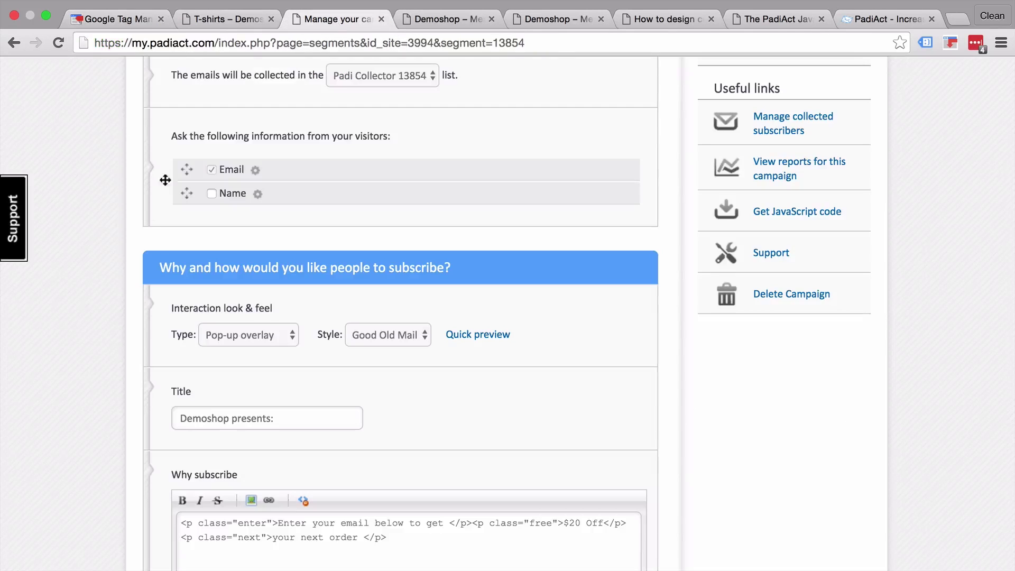
pyautogui.scroll(-2, 125, 239)
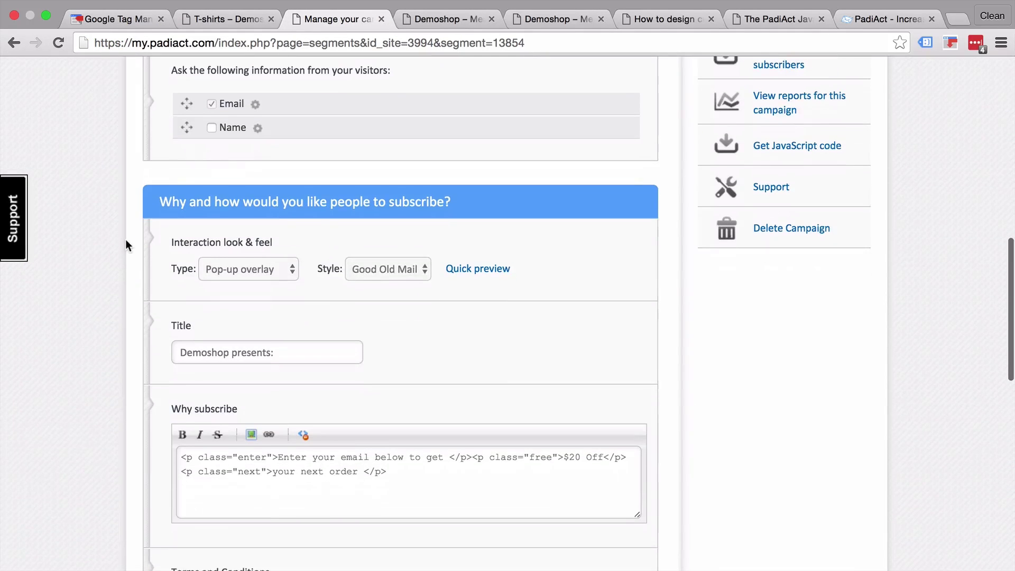
pyautogui.click(371, 271)
pyautogui.click(370, 231)
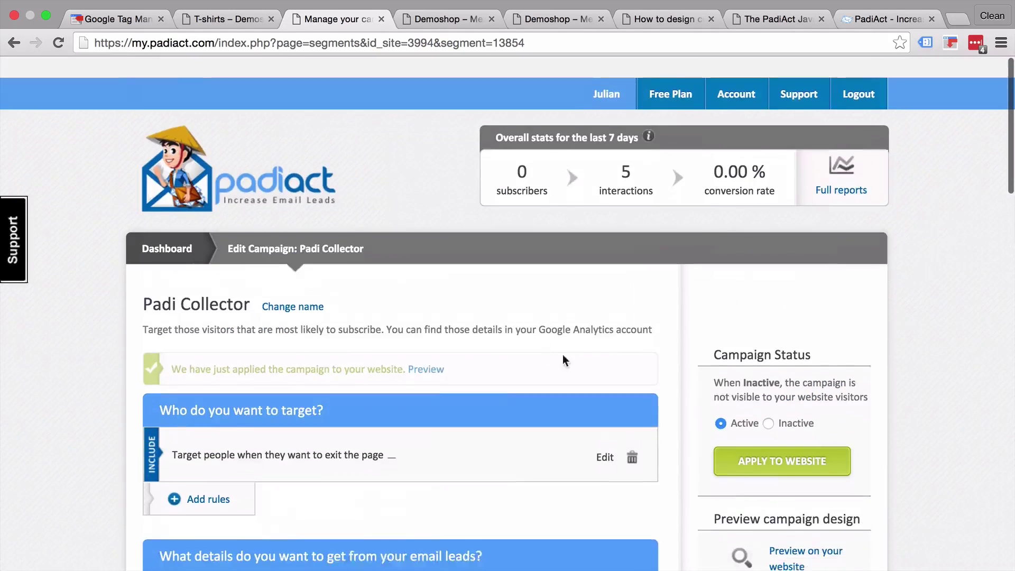
pyautogui.click(783, 438)
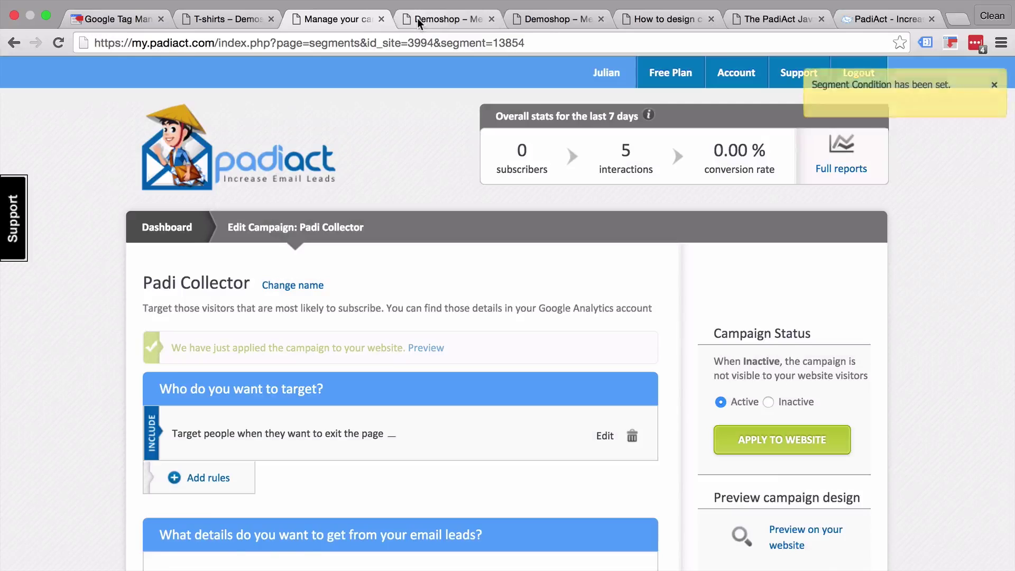
# - Preview the updated PadiAct campaign on the Demoshop website
pyautogui.click(417, 18)
pyautogui.click(353, 16)
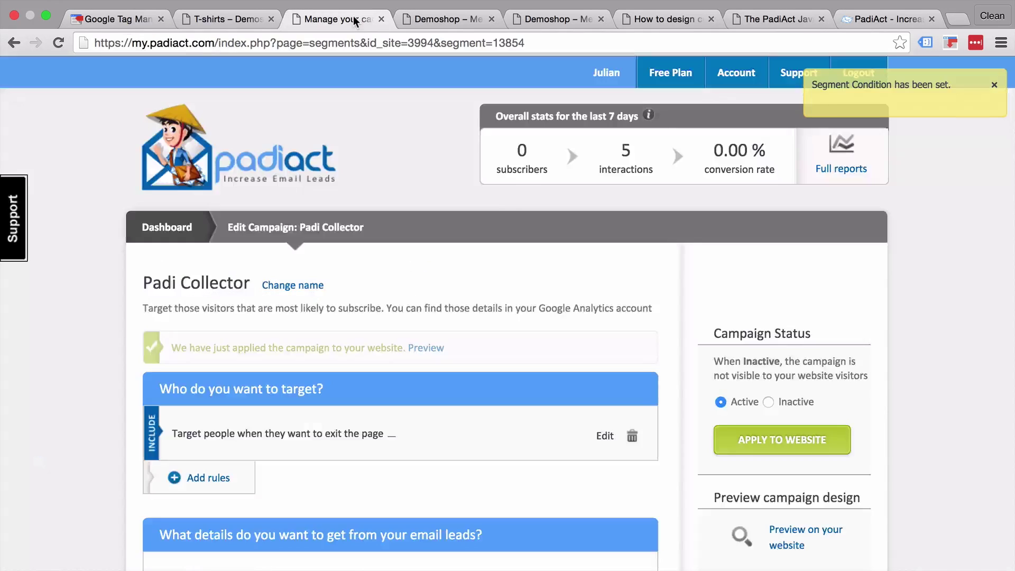
pyautogui.scroll(-2, 791, 410)
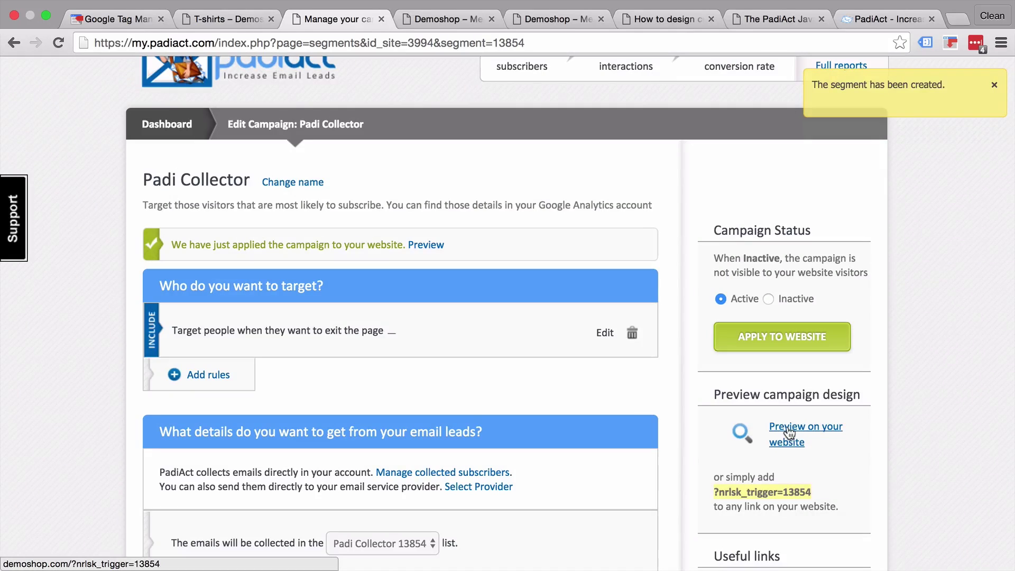
pyautogui.click(785, 434)
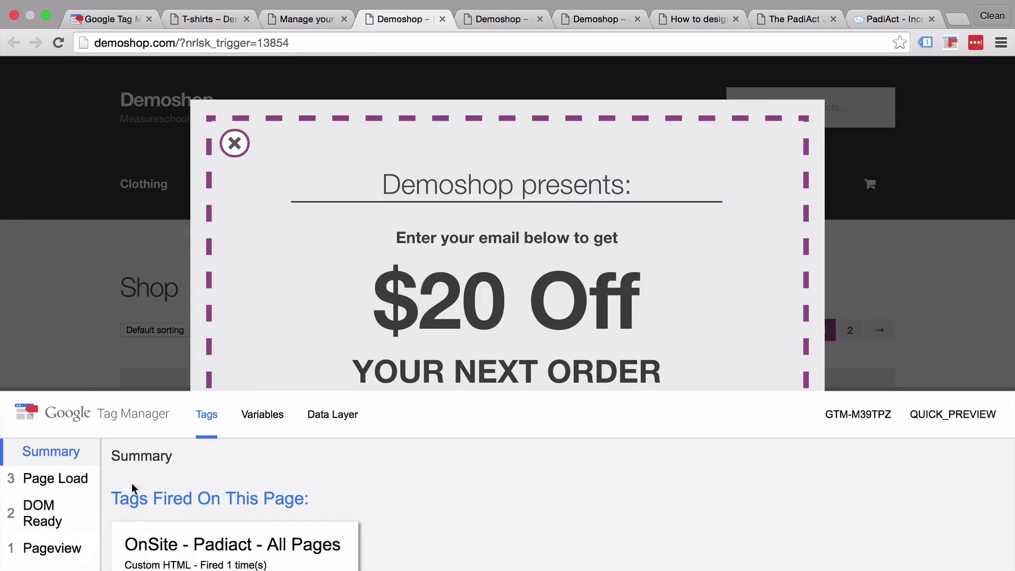
# - Publish the 68popup container now as Version 6 in Tag Manager
pyautogui.click(127, 21)
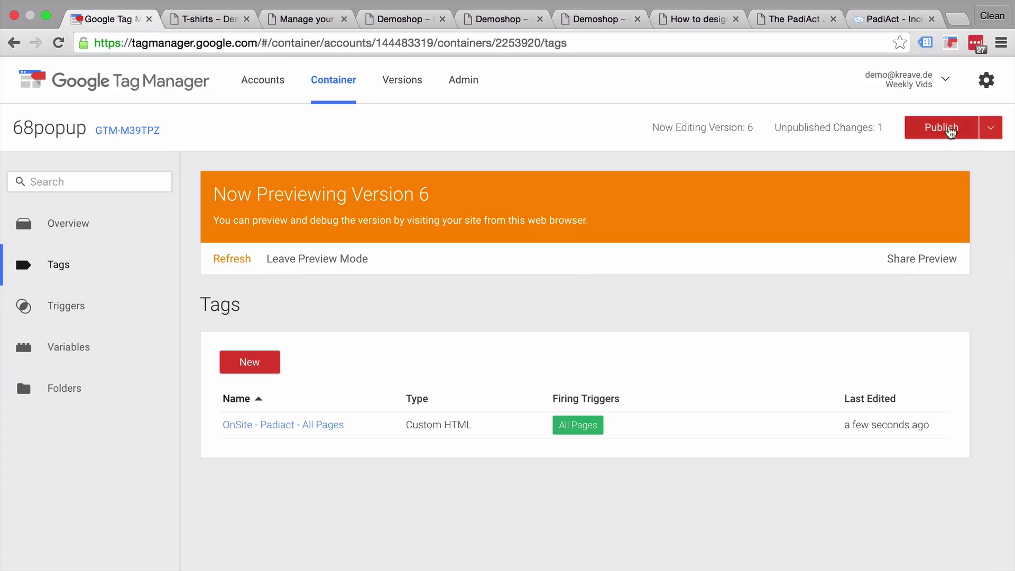
pyautogui.click(950, 132)
pyautogui.click(318, 397)
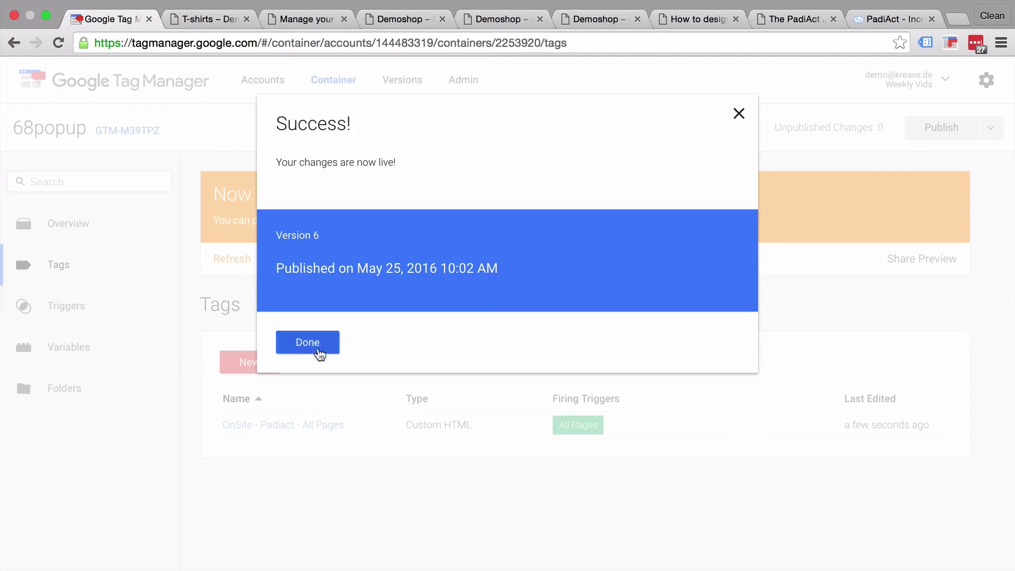
pyautogui.click(308, 342)
# - Leave Tag Manager preview mode and return to the Demoshop page showing the pop-up
pyautogui.click(323, 264)
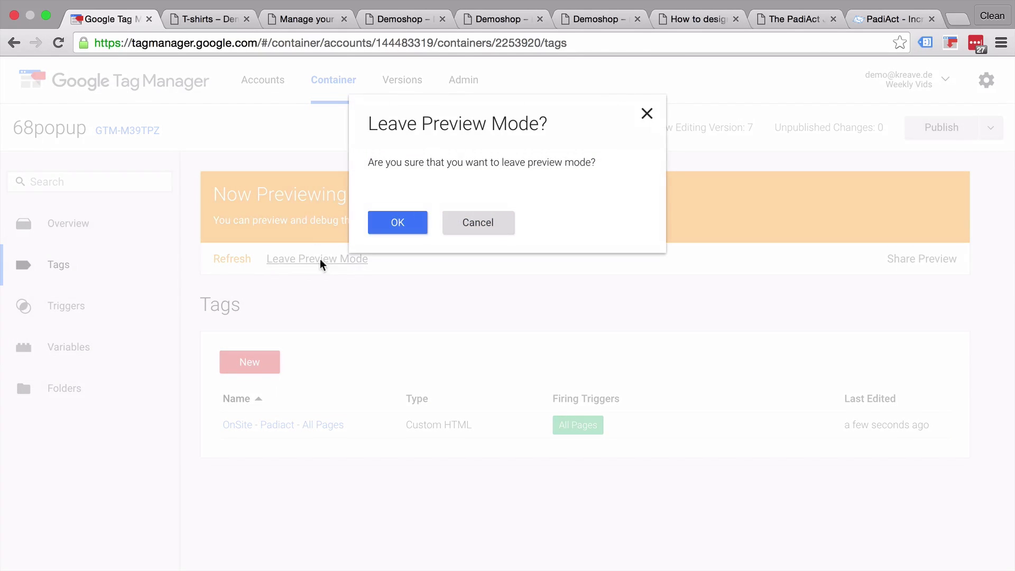
pyautogui.click(391, 222)
pyautogui.click(221, 15)
pyautogui.click(401, 19)
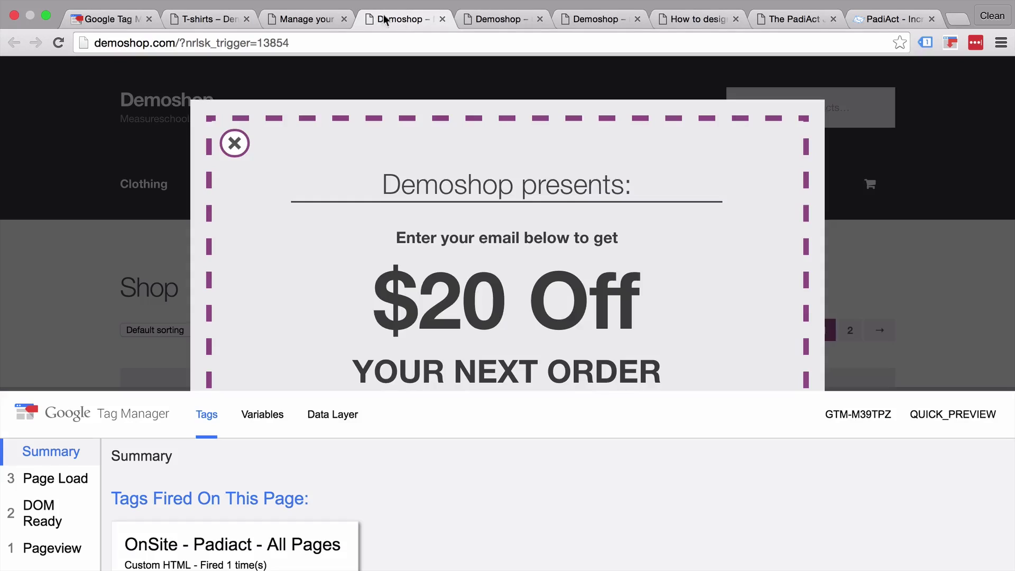
# - Reload Demoshop and submit a test email address in the $20 Off coupon pop-up
pyautogui.click(58, 43)
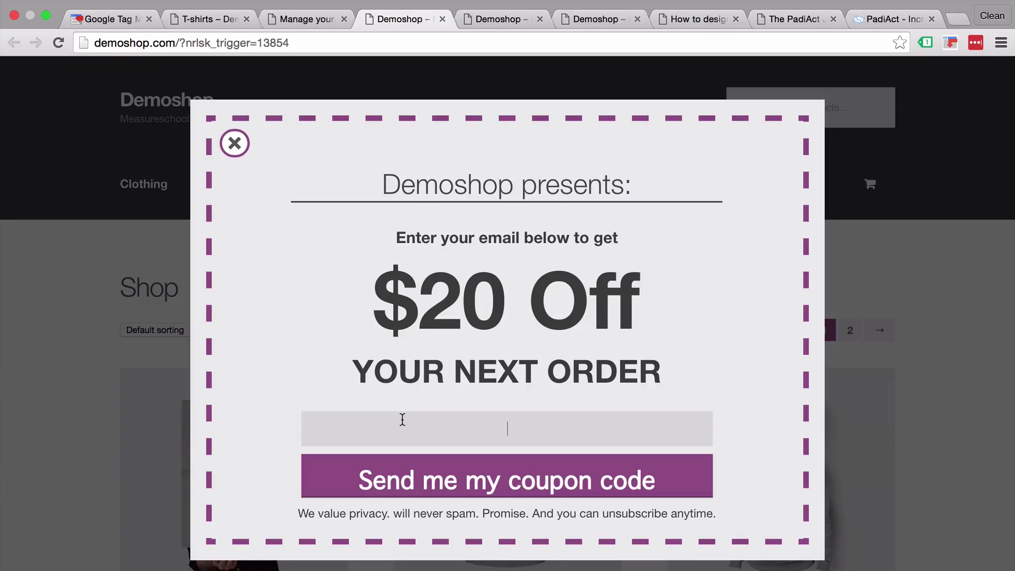
pyautogui.write('test@test.com')
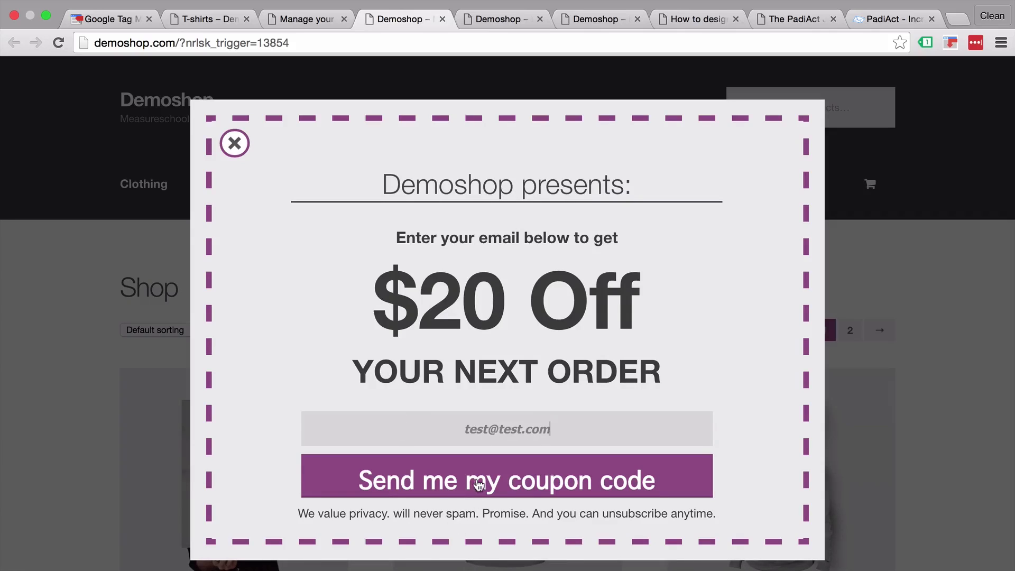
pyautogui.click(478, 484)
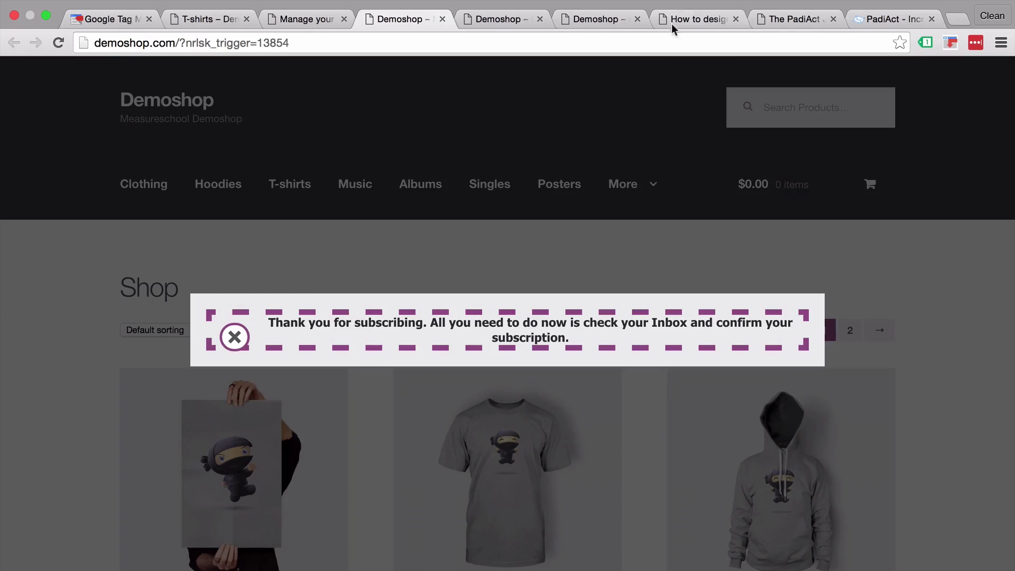
# - Copy the nrlskOnEvent subscribe hook code, lines 2–15, from the PadiAct JavaScript code page
pyautogui.click(686, 21)
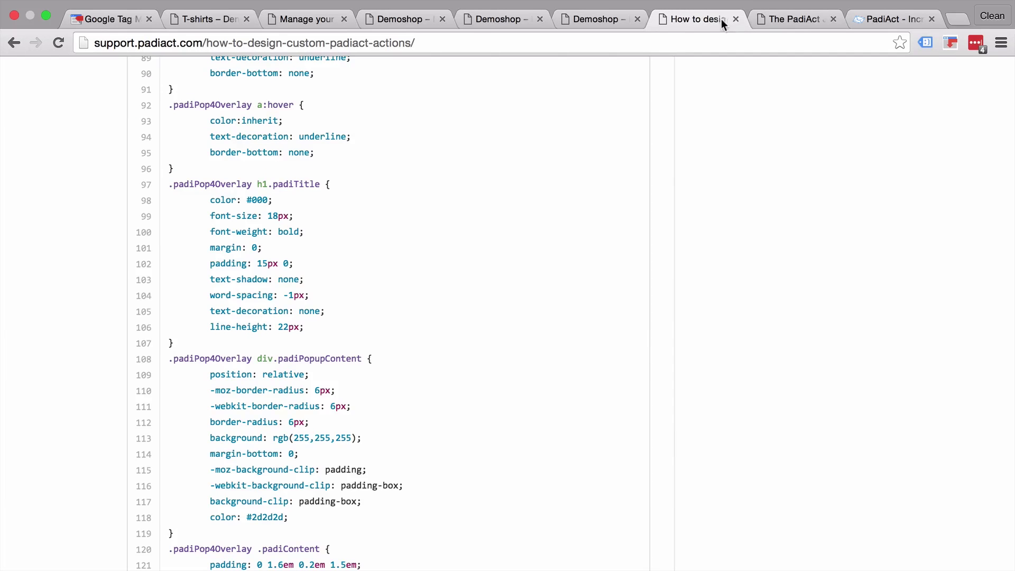
pyautogui.click(767, 18)
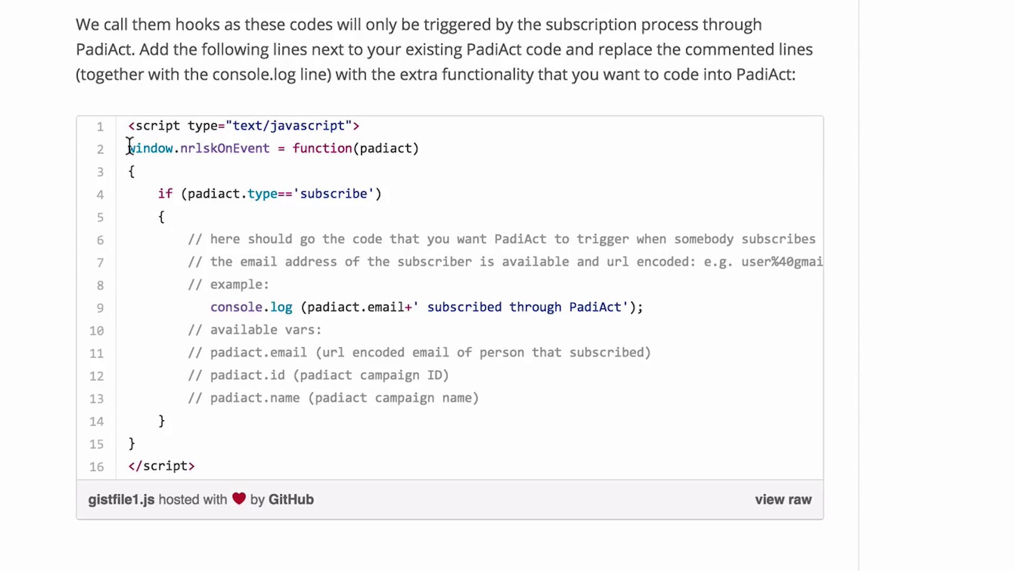
pyautogui.moveTo(130, 147); pyautogui.dragTo(136, 432)
pyautogui.rightClick(196, 299)
pyautogui.click(235, 350)
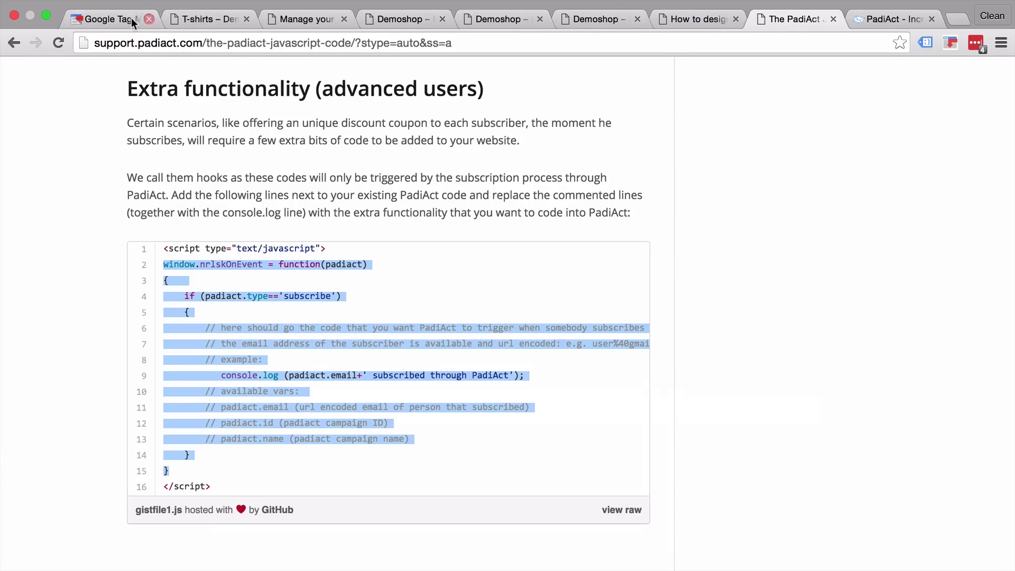
pyautogui.click(133, 22)
# - Replace the closing script line of the OnSite - Padiact - All Pages tag with the pasted nrlskOnEvent callback
pyautogui.click(260, 300)
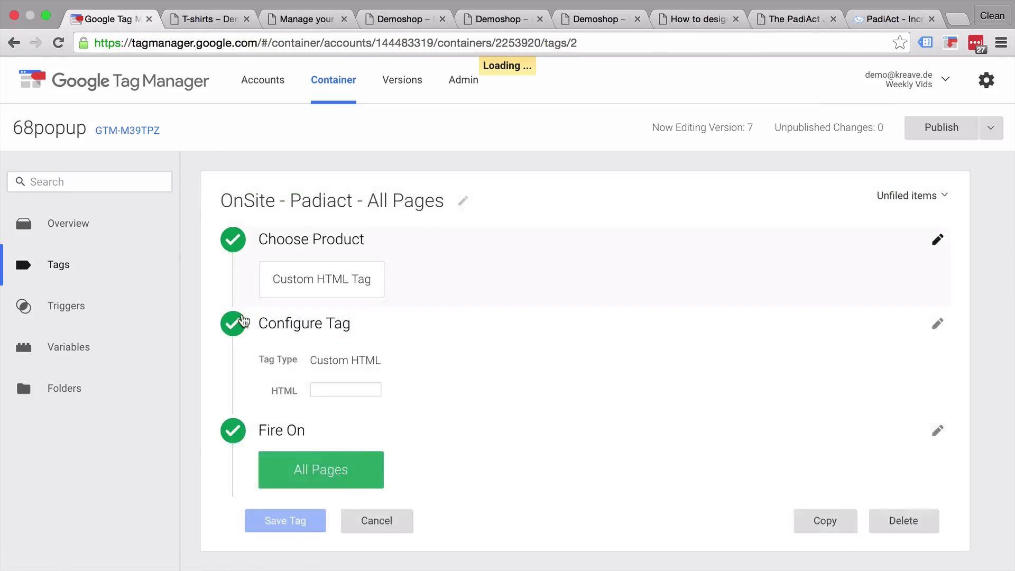
pyautogui.click(270, 317)
pyautogui.scroll(-10, 443, 496)
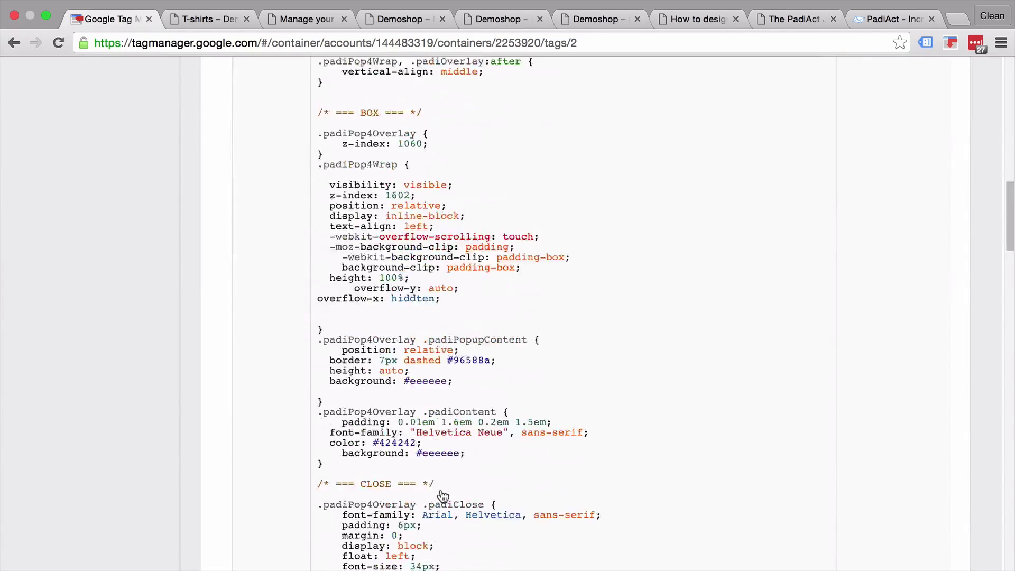
pyautogui.scroll(-15, 554, 278)
pyautogui.scroll(-20, 452, 203)
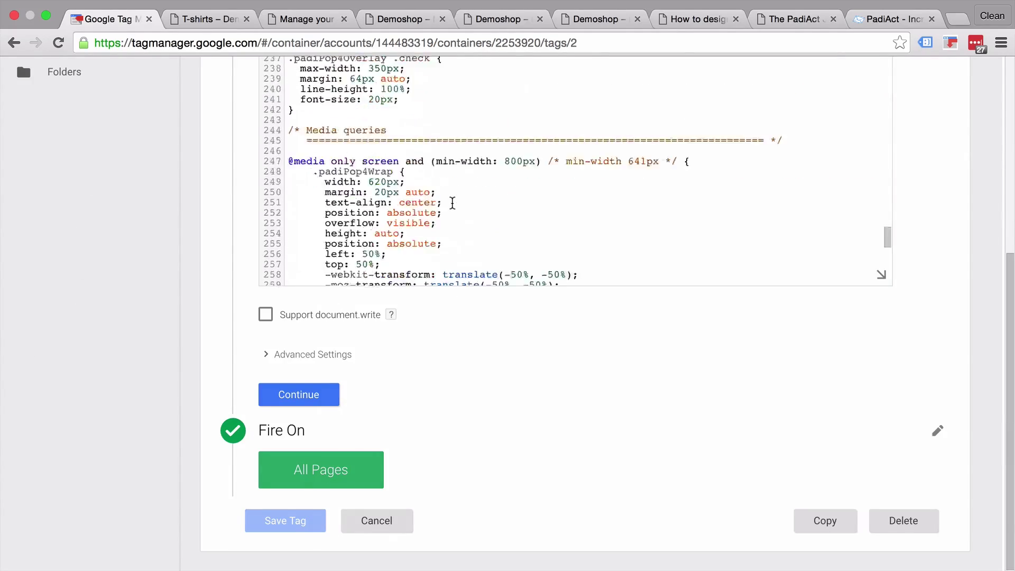
pyautogui.scroll(-15, 453, 204)
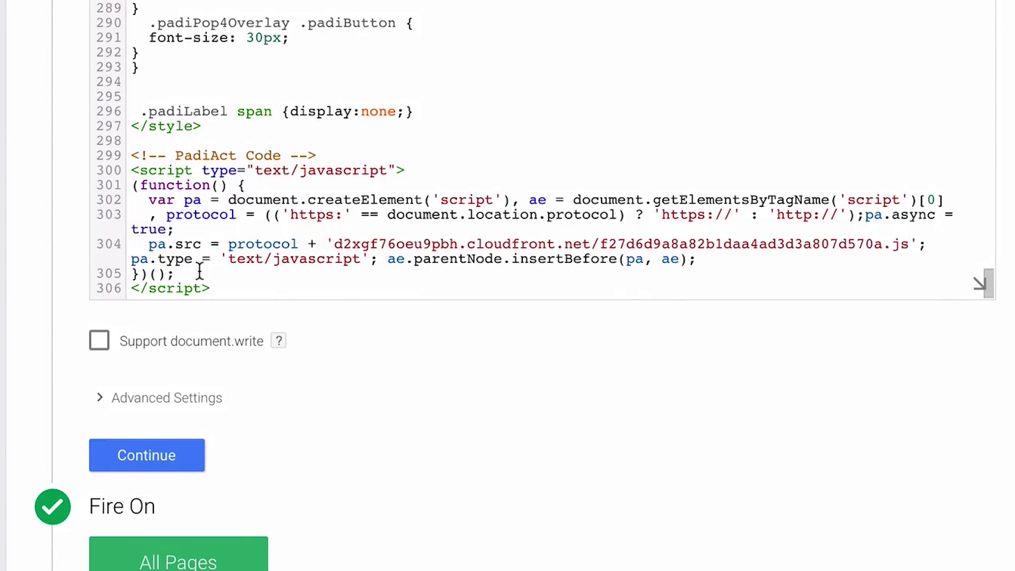
pyautogui.tripleClick(180, 288)
pyautogui.press('Return')
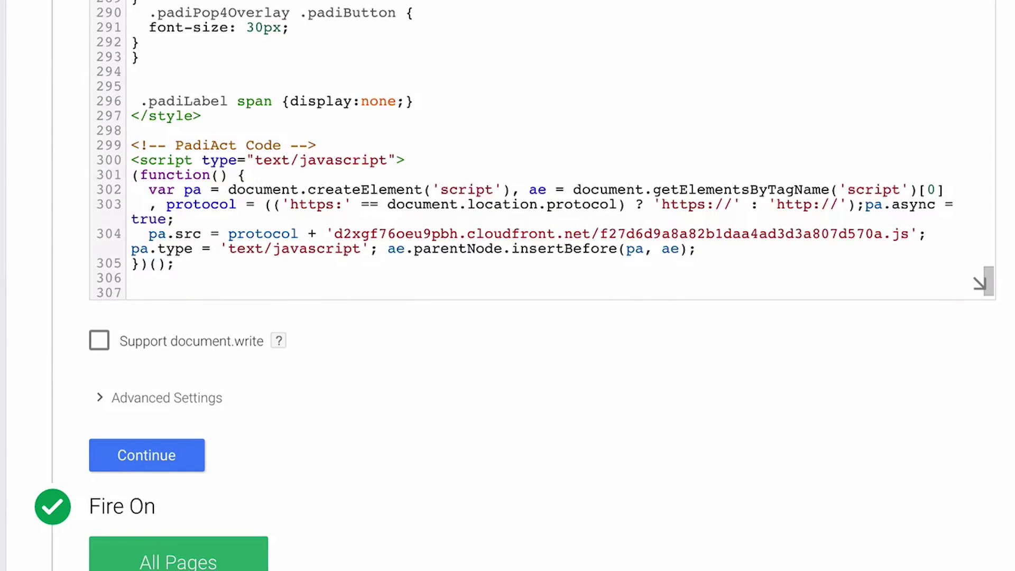
pyautogui.hotkey('ctrl', 'v')
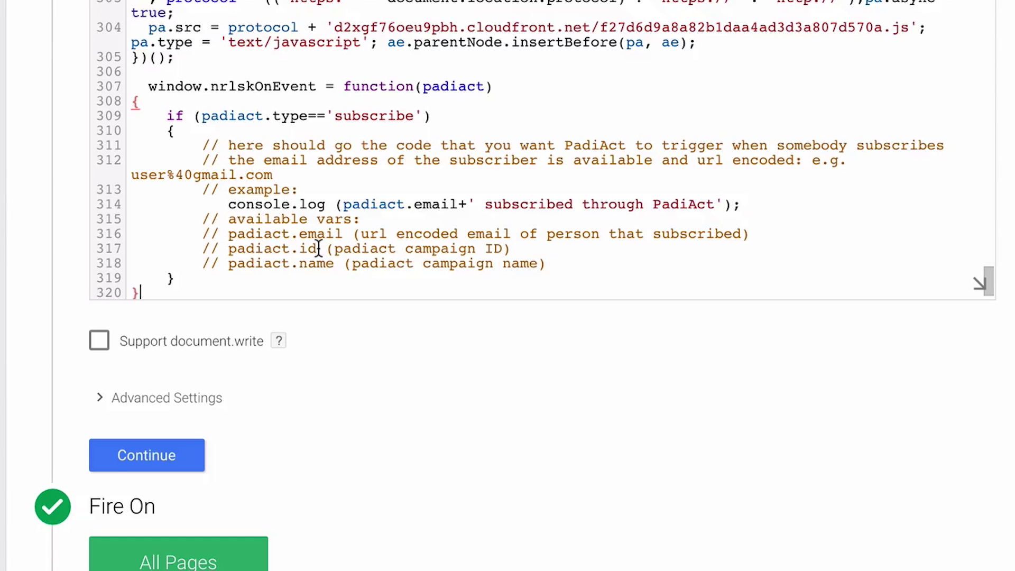
# - Insert a dataLayer.push event template inside the subscribe block
pyautogui.moveTo(201, 132); pyautogui.dragTo(588, 257)
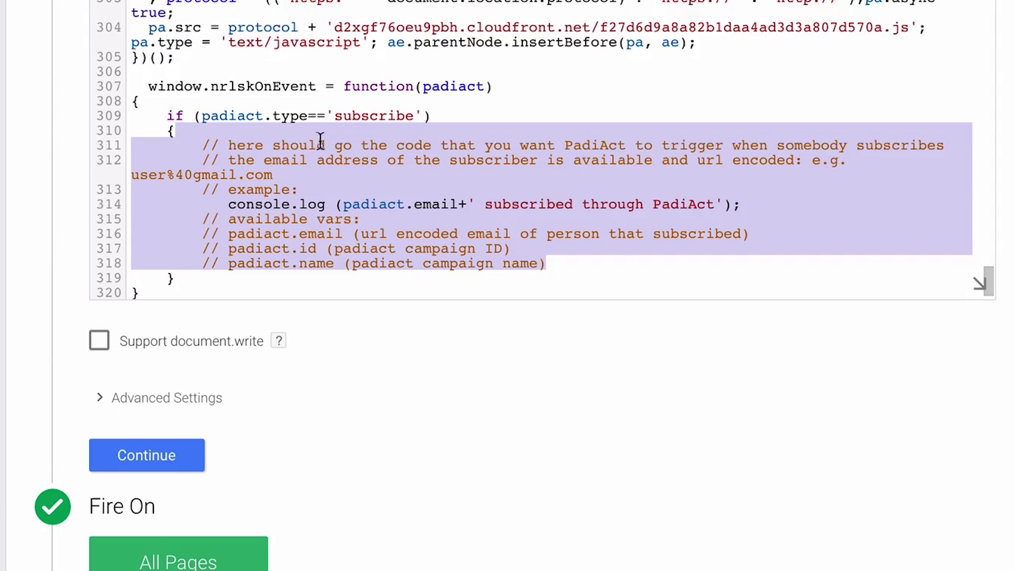
pyautogui.click(366, 135)
pyautogui.press('Return')
pyautogui.press('Return')
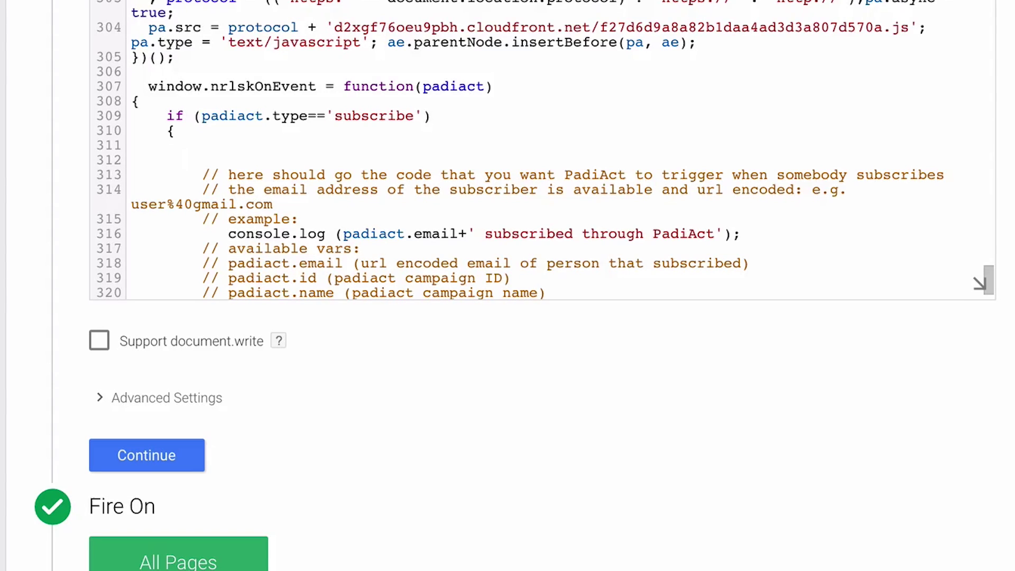
pyautogui.hotkey('ctrl', 'z')
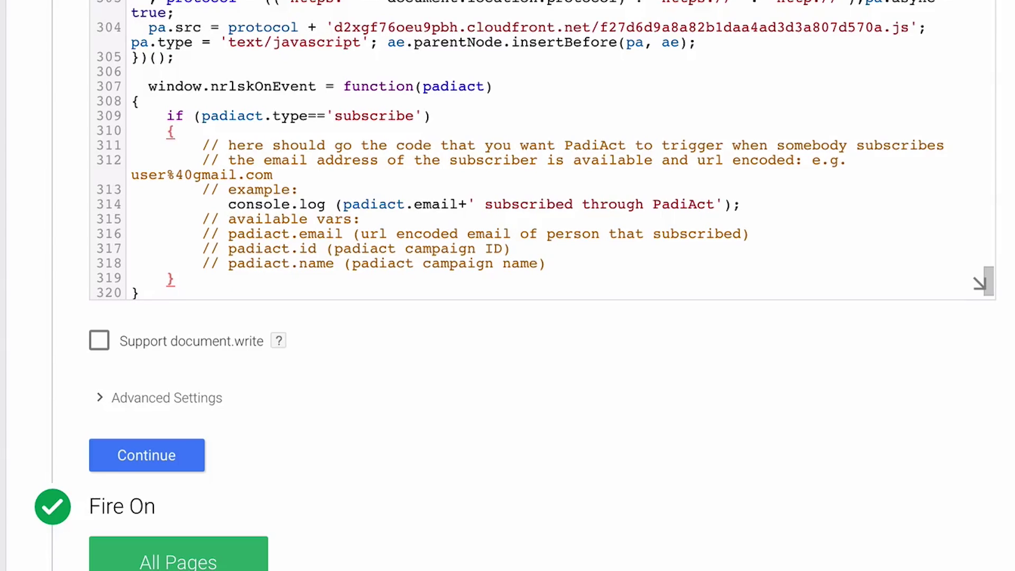
pyautogui.press('Return')
pyautogui.write('.datalayerpu')
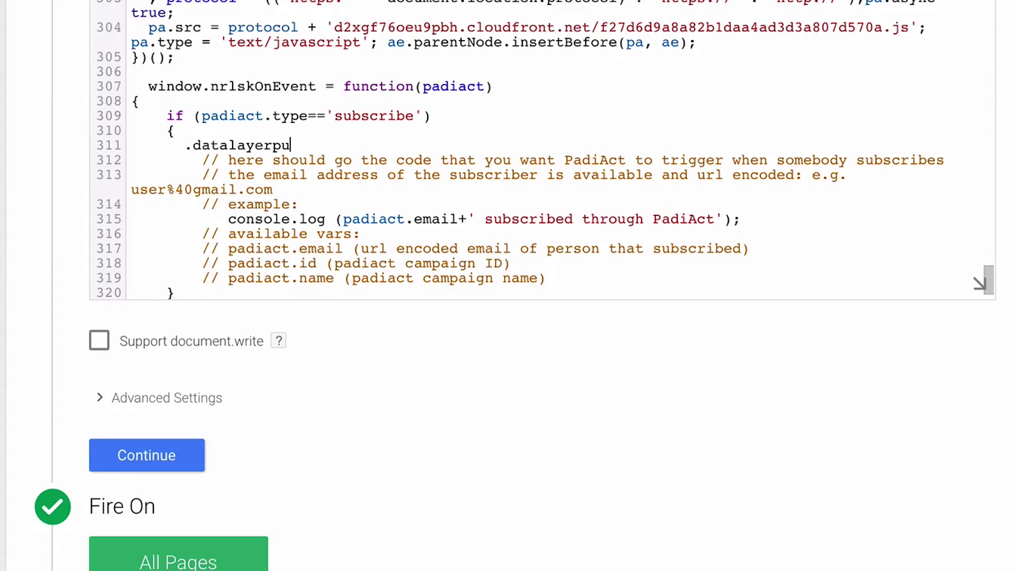
pyautogui.hotkey('ctrl', 'z')
pyautogui.hotkey('ctrl', 'v')
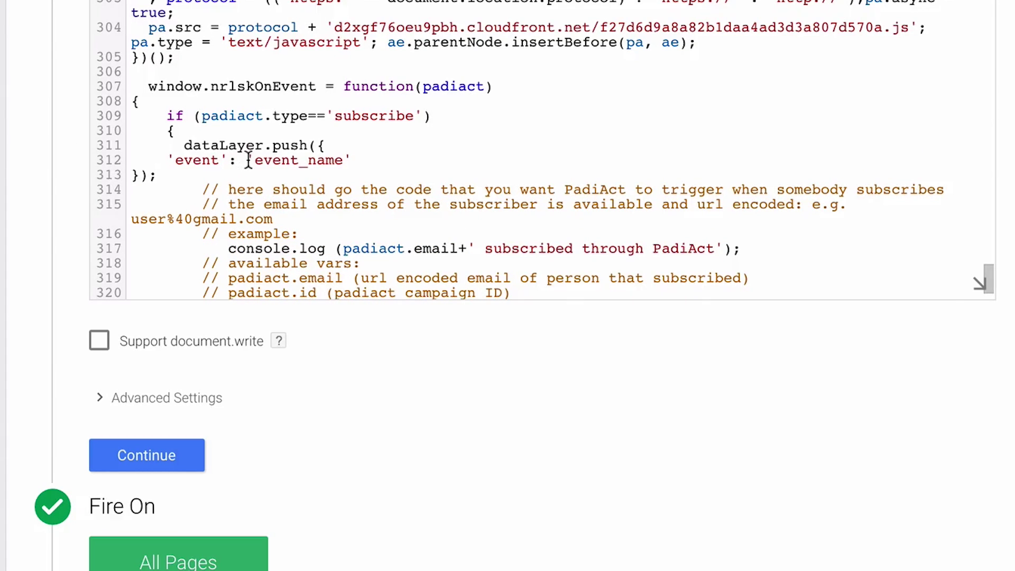
# - Set the event name to 'padiact subscribe' and add an 'email' key to the push
pyautogui.moveTo(254, 159); pyautogui.dragTo(342, 166)
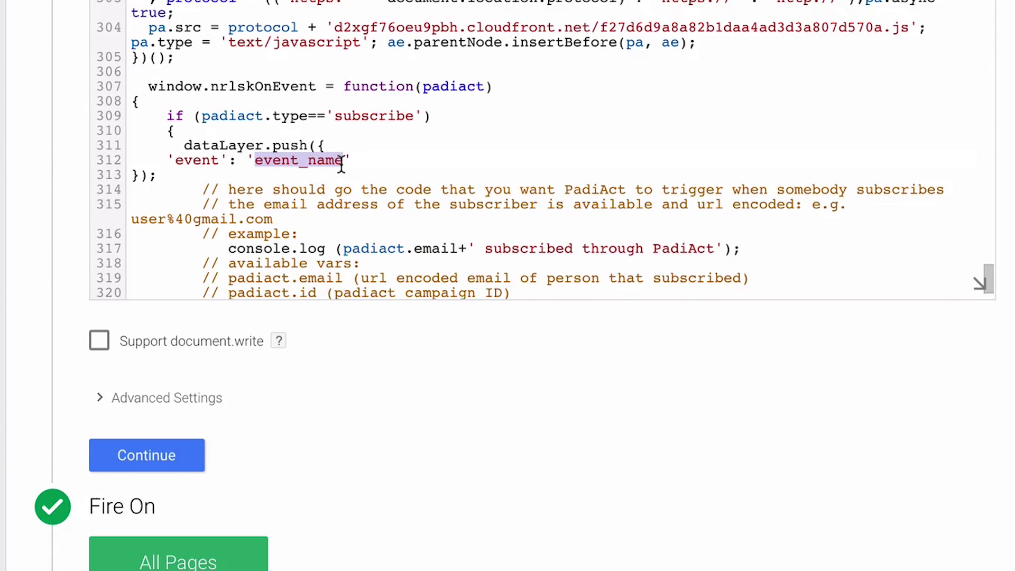
pyautogui.write('padi')
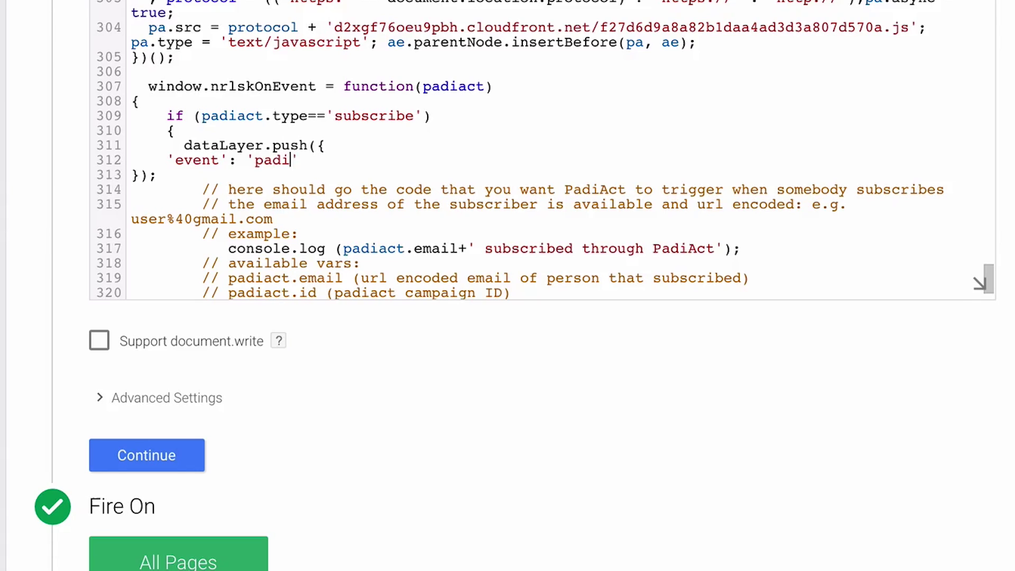
pyautogui.write('act sub')
pyautogui.write('scribe')
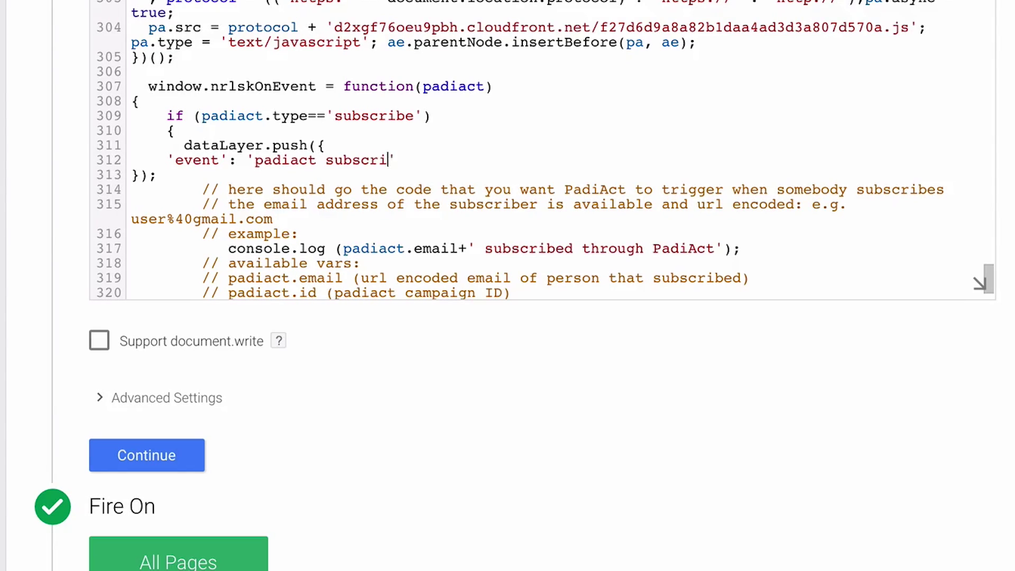
pyautogui.press('Right')
pyautogui.write(',')
pyautogui.press('Return')
pyautogui.write("'")
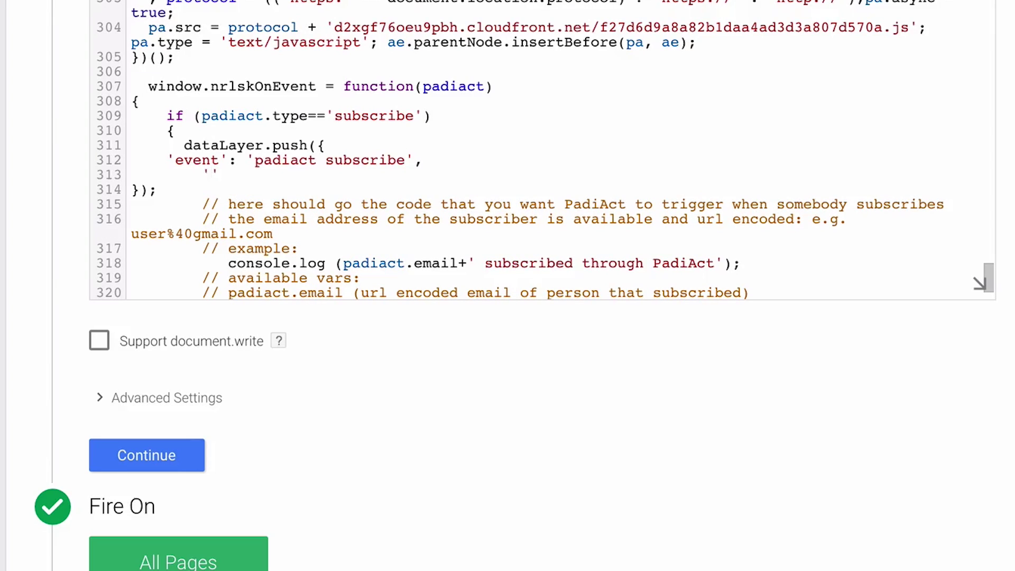
pyautogui.write('email')
pyautogui.press('Right')
pyautogui.write(": '")
# - Set the email value to padiact.email, without surrounding quotes
pyautogui.click(342, 263)
pyautogui.moveTo(343, 263); pyautogui.dragTo(459, 261)
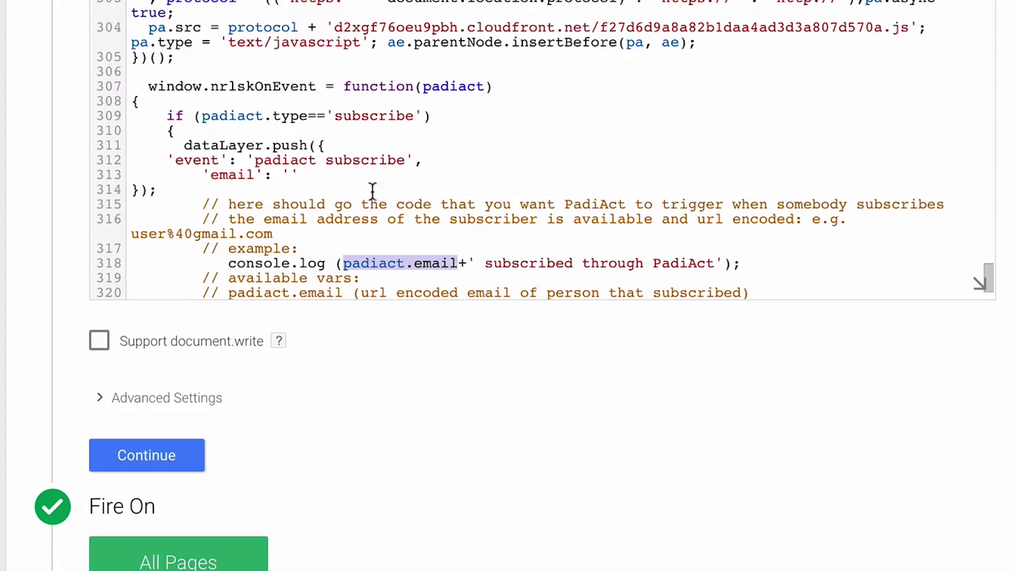
pyautogui.click(290, 174)
pyautogui.hotkey('ctrl', 'v')
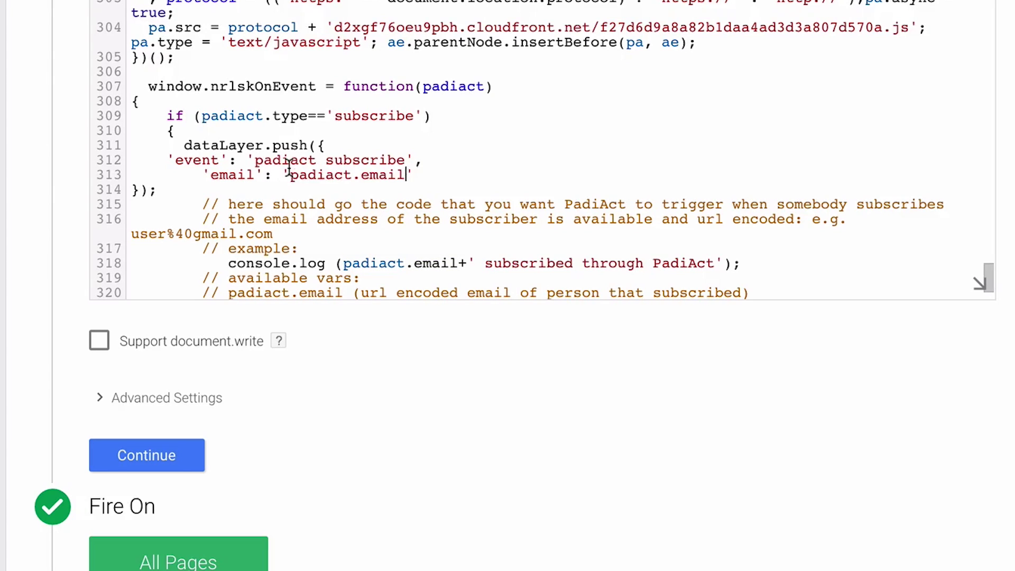
pyautogui.click(282, 174)
pyautogui.press('BackSpace')
pyautogui.press('End')
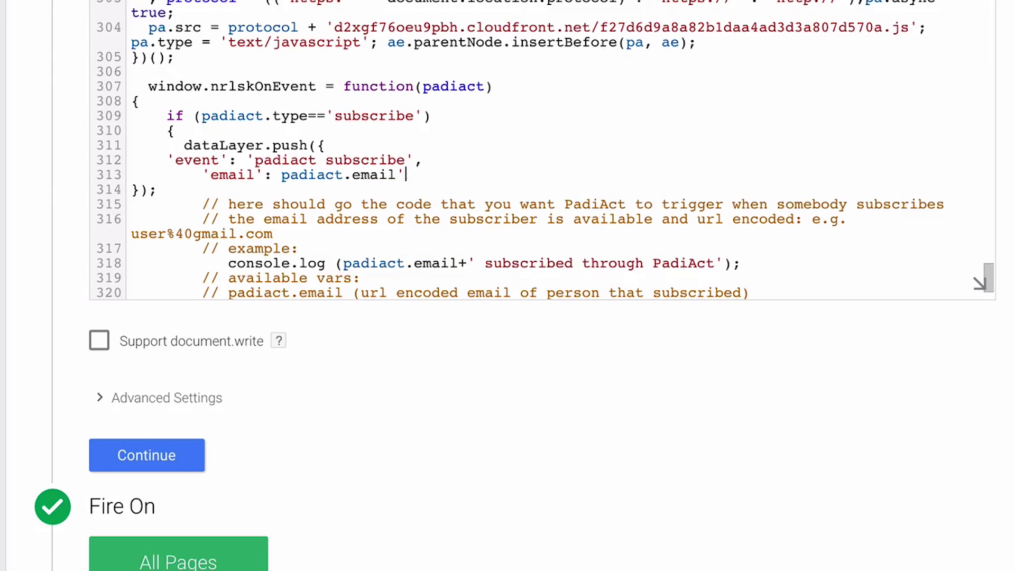
pyautogui.press('BackSpace')
# - Delete the leftover example comment block from the tag's HTML
pyautogui.scroll(-3, 142, 160)
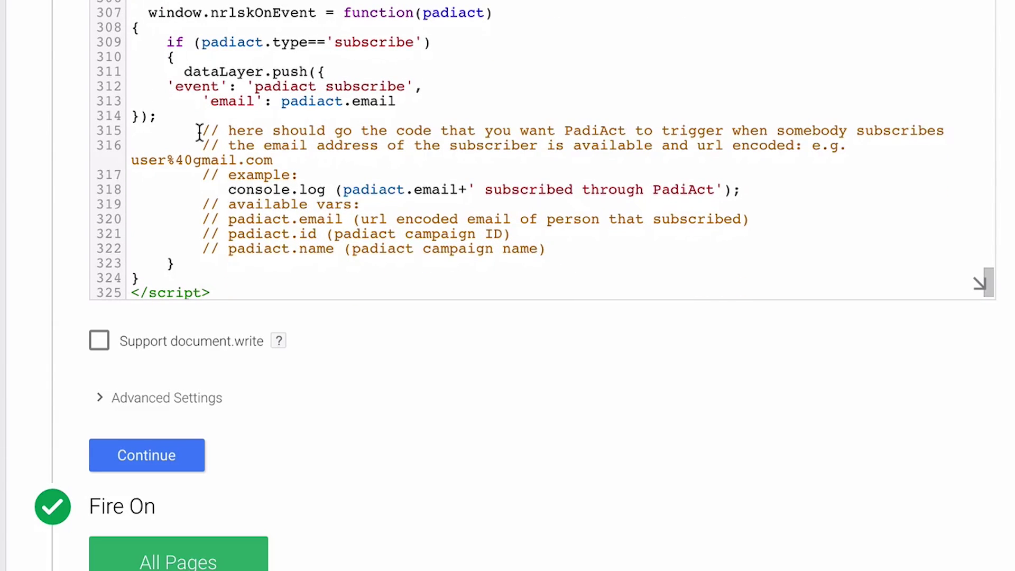
pyautogui.moveTo(201, 131); pyautogui.dragTo(596, 251)
pyautogui.press('BackSpace')
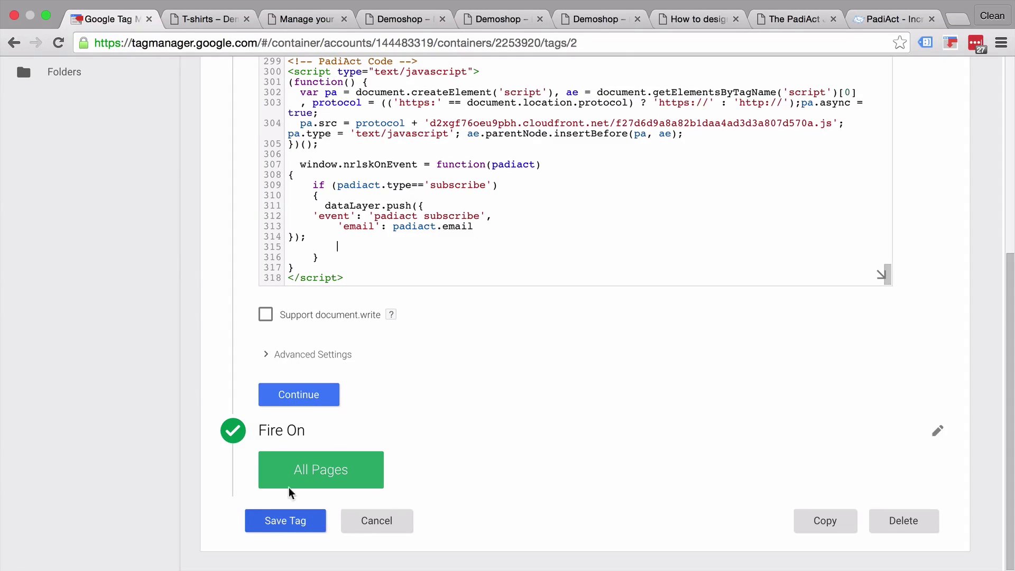
# - Save the updated Padiact tag and start Tag Manager preview mode
pyautogui.click(212, 429)
pyautogui.scroll(-15, 266, 491)
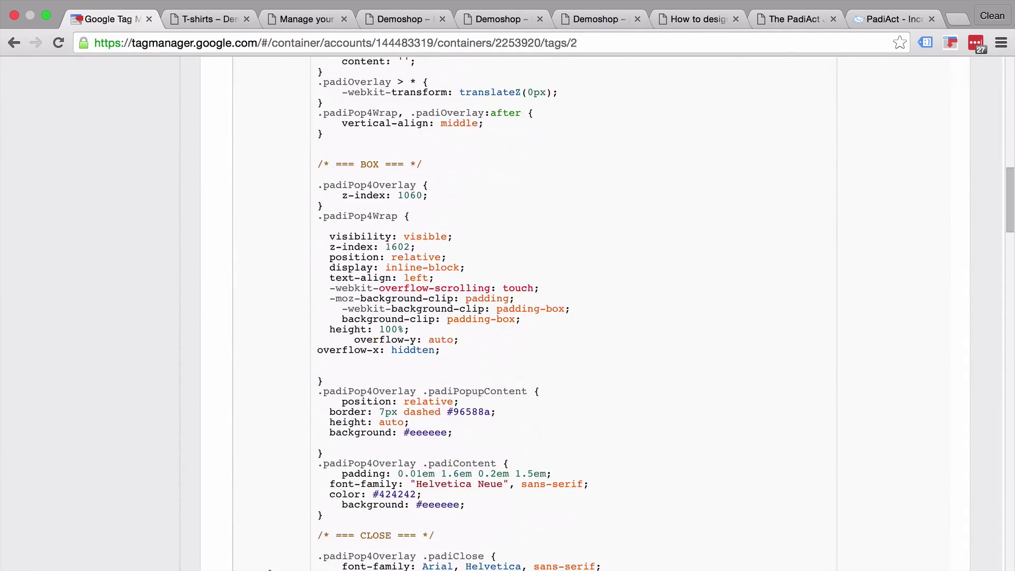
pyautogui.click(326, 523)
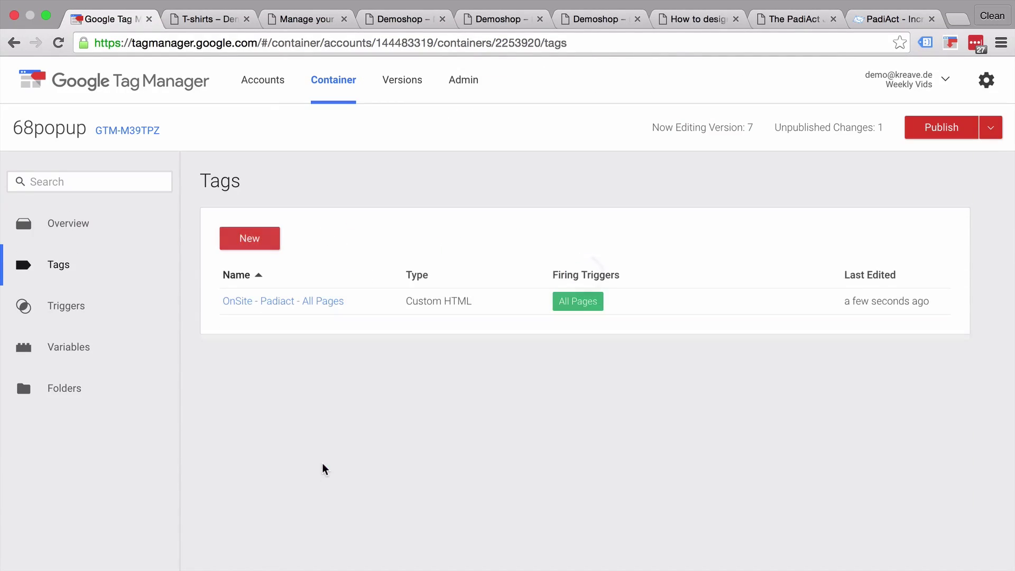
pyautogui.click(991, 127)
pyautogui.click(917, 251)
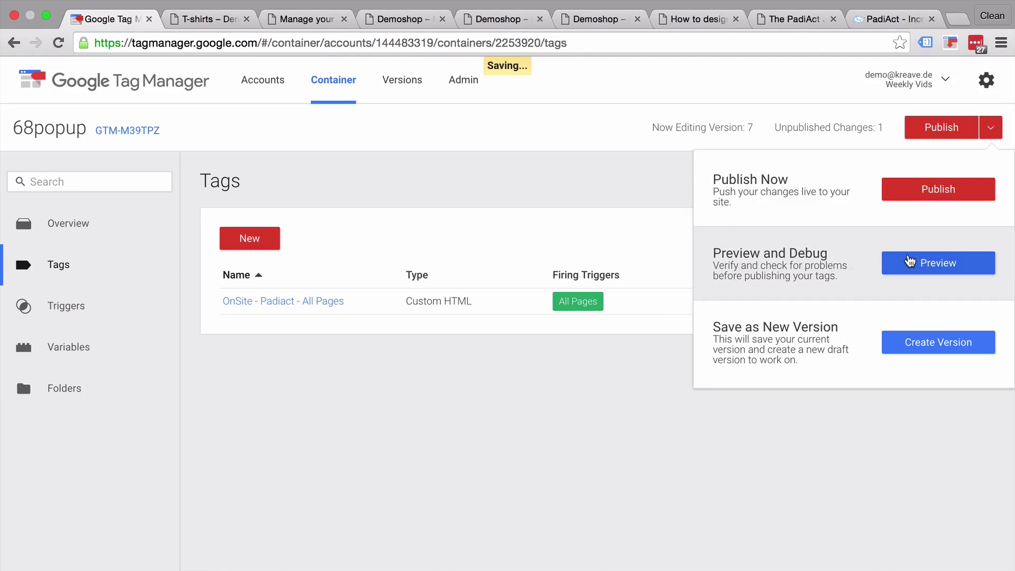
# - Reload Demoshop and subscribe through the coupon pop-up with a test email address
pyautogui.click(407, 18)
pyautogui.click(59, 43)
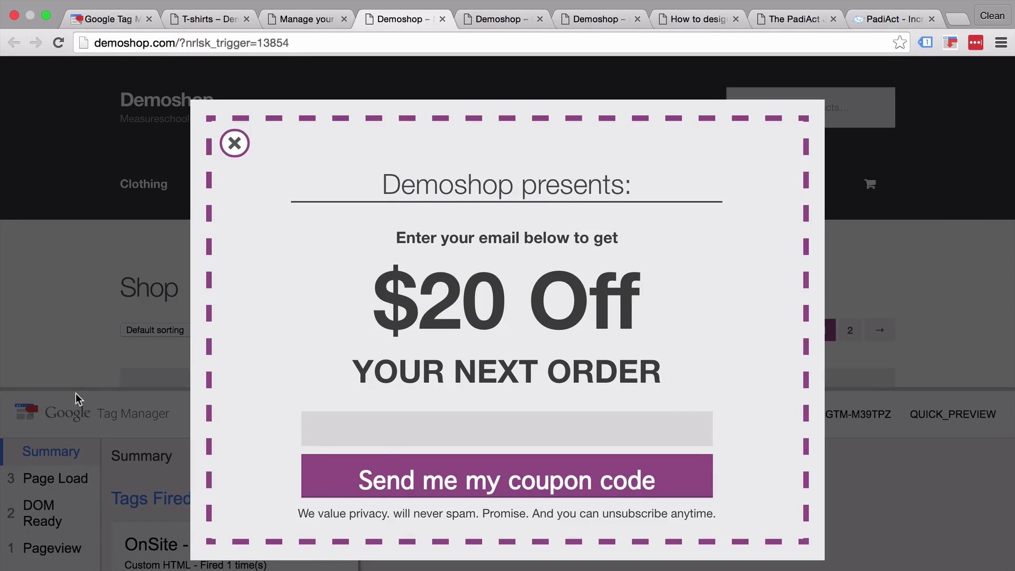
pyautogui.click(397, 430)
pyautogui.write('email@address.com')
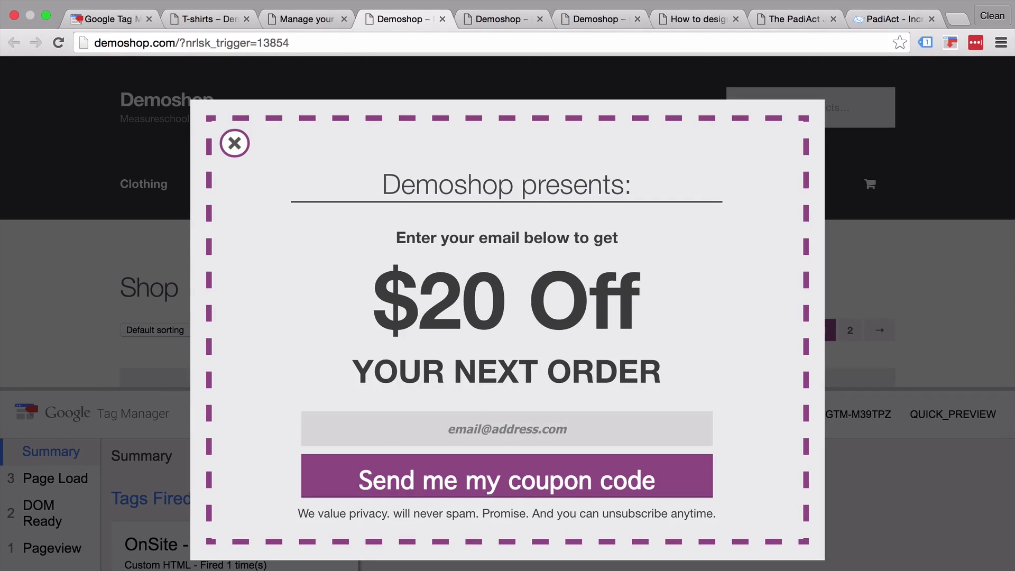
pyautogui.click(528, 491)
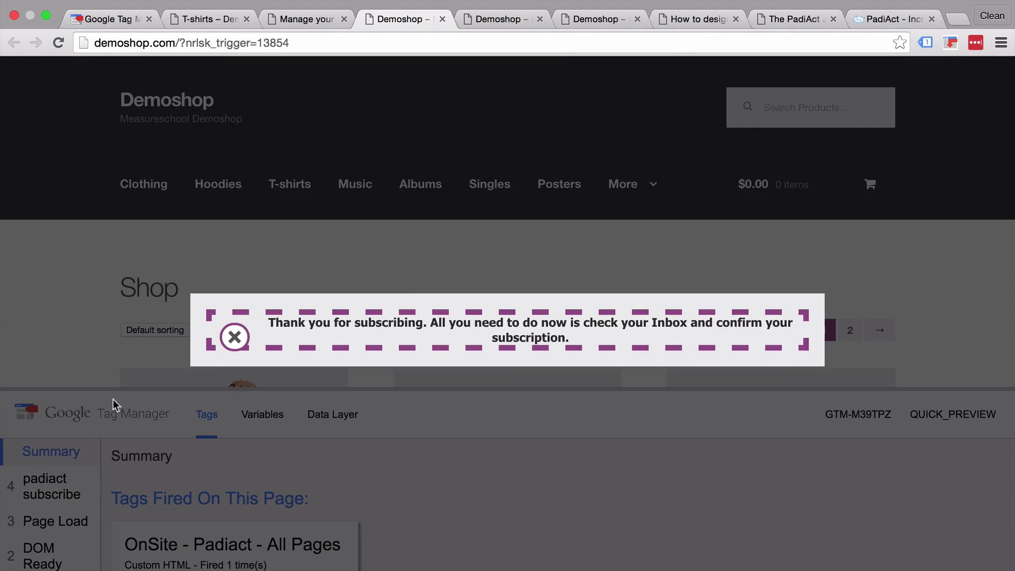
# - Close the thank-you message and view the 'padiact subscribe' event's Data Layer message in the debug panel
pyautogui.click(235, 337)
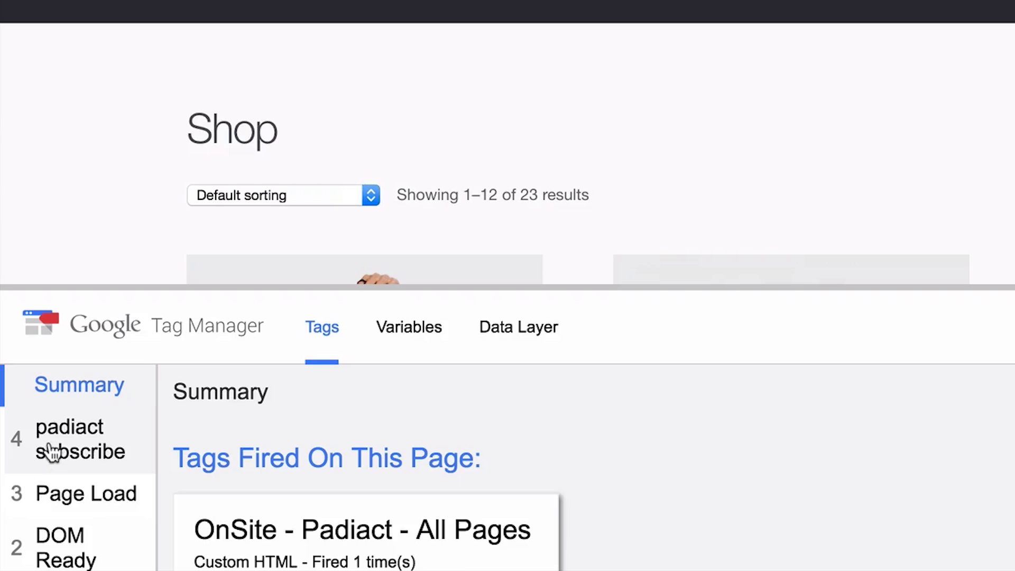
pyautogui.click(50, 452)
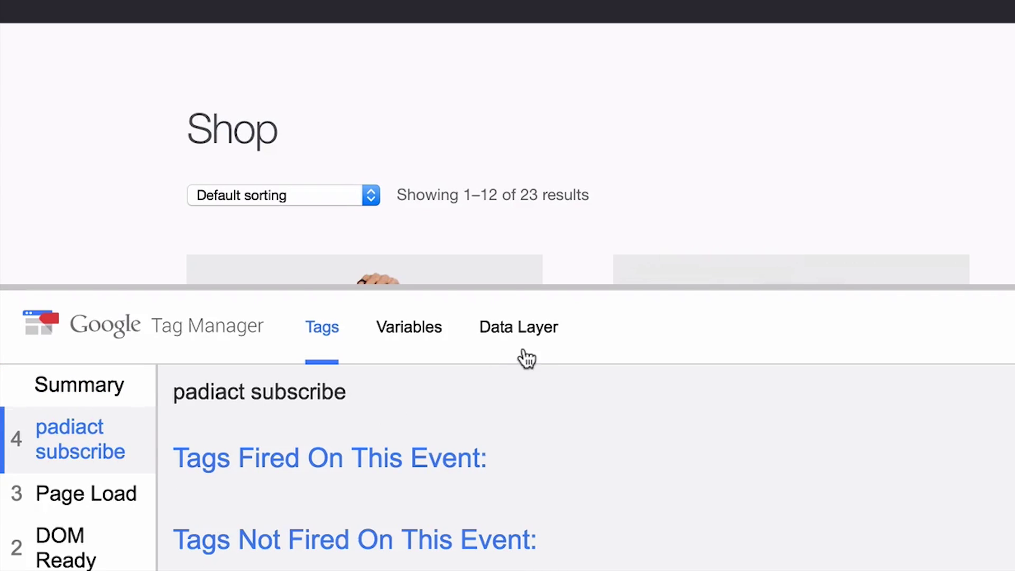
pyautogui.click(535, 332)
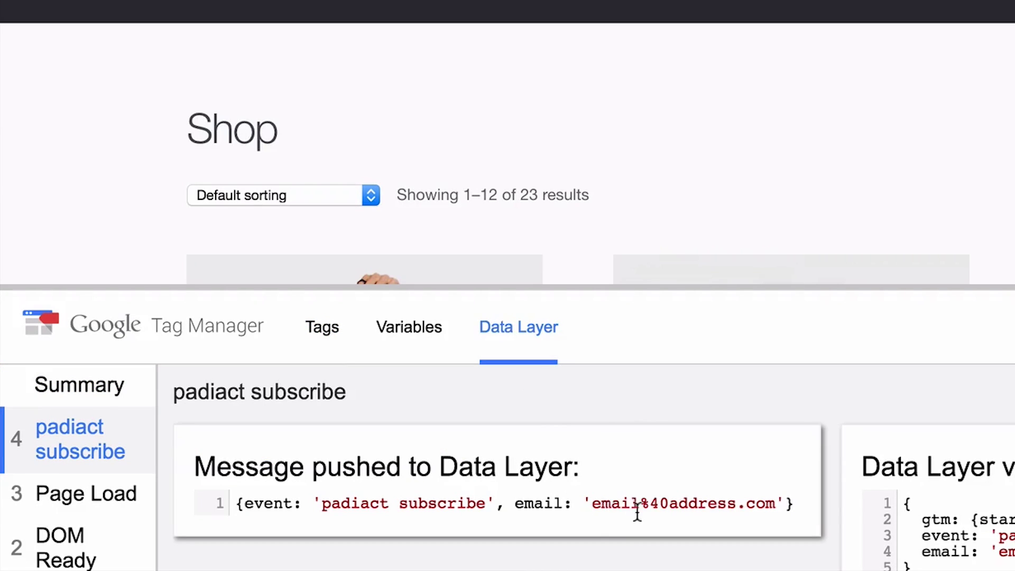